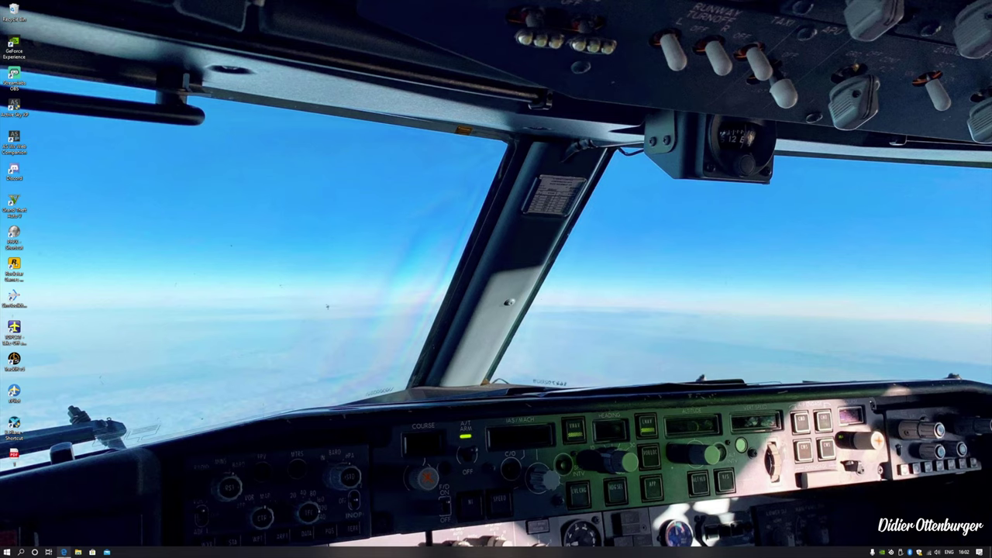
# - Return to the Airport Environment HD 2.13 page in Edge and step through its screenshot gallery
pyautogui.click(64, 552)
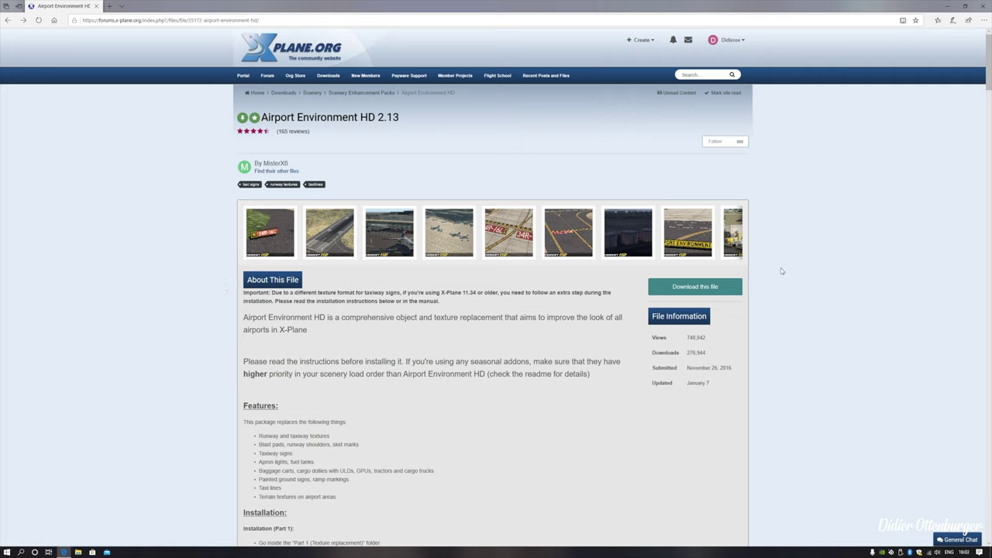
pyautogui.click(263, 232)
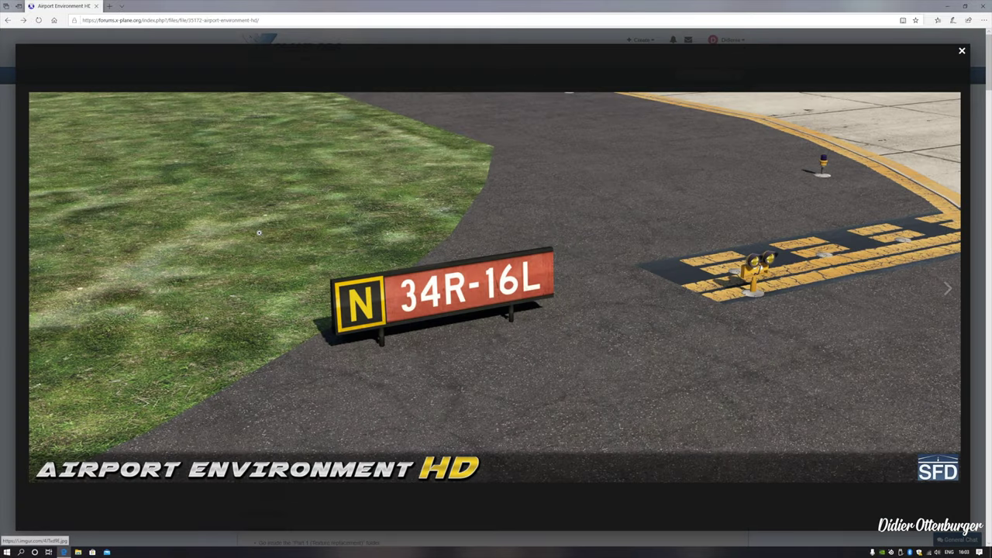
pyautogui.click(298, 234)
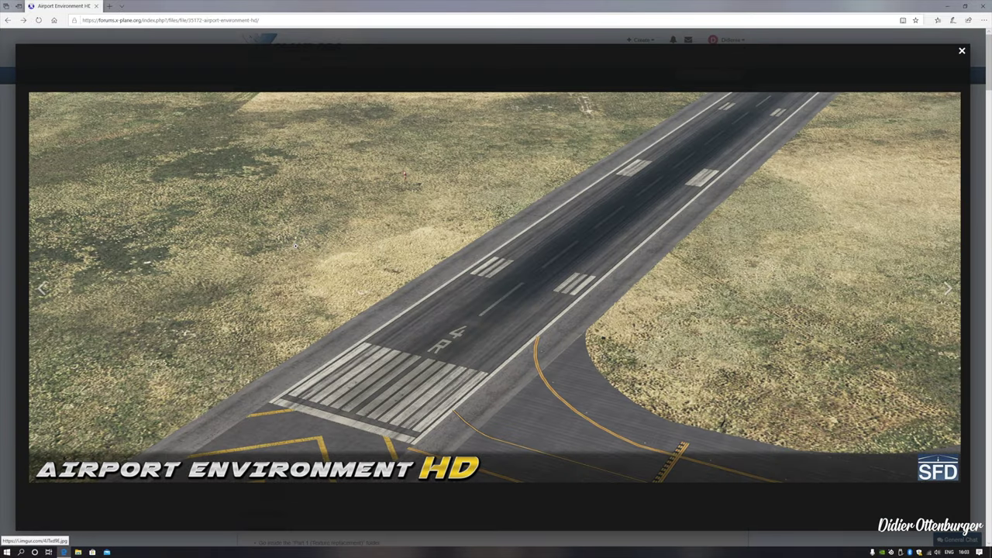
pyautogui.click(296, 245)
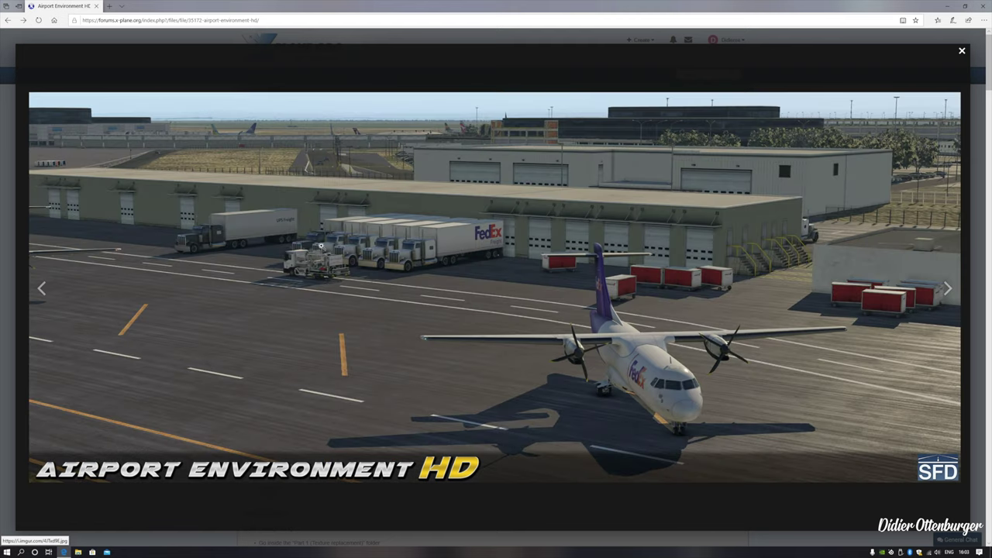
pyautogui.click(332, 238)
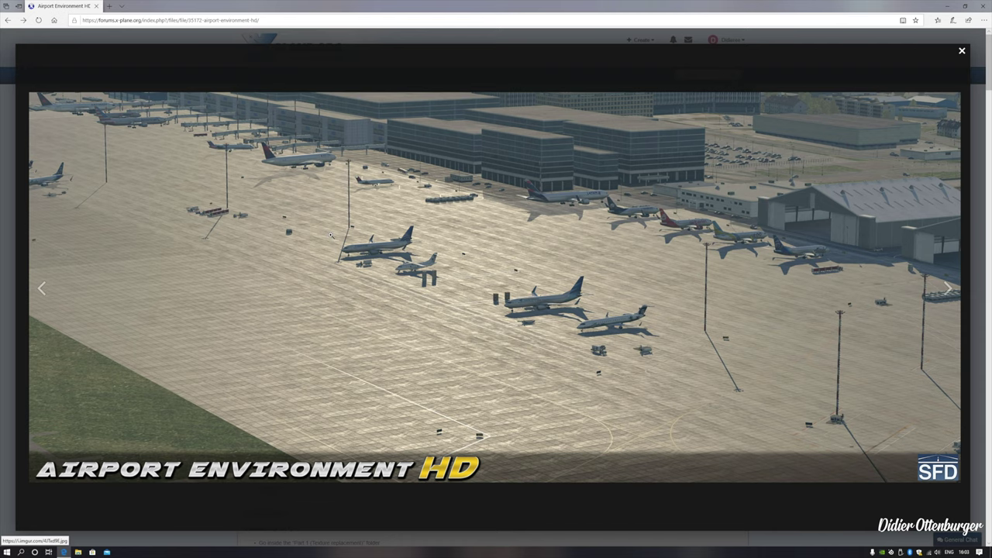
pyautogui.click(330, 235)
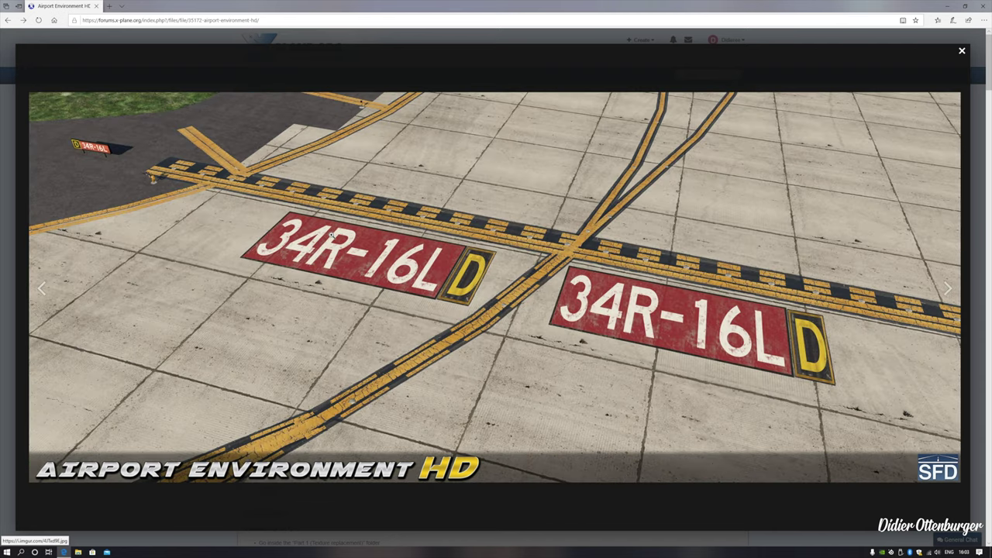
# - Close the gallery, review the product description and save Airport_Environment_HD_2.13.zip
pyautogui.click(962, 50)
pyautogui.scroll(-5, 852, 148)
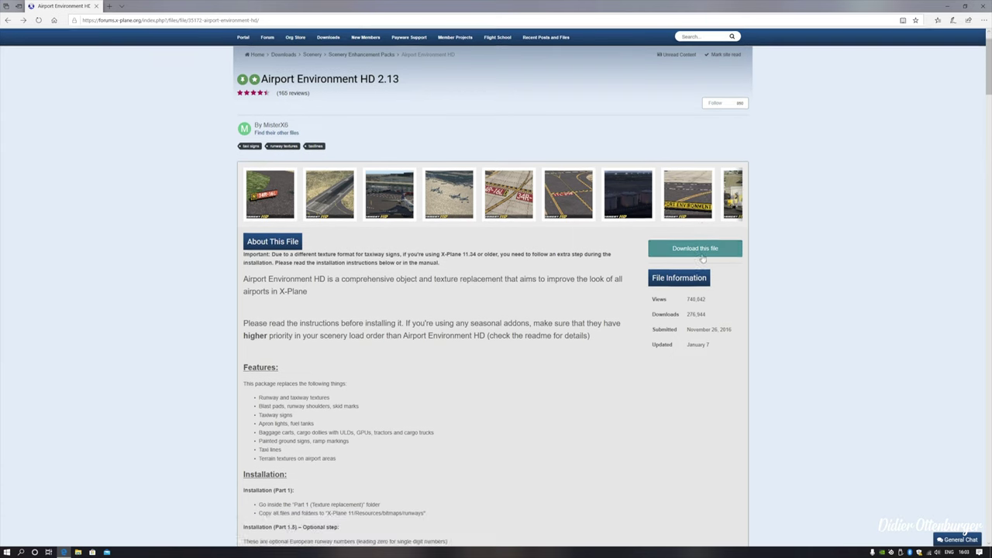
pyautogui.scroll(5, 319, 258)
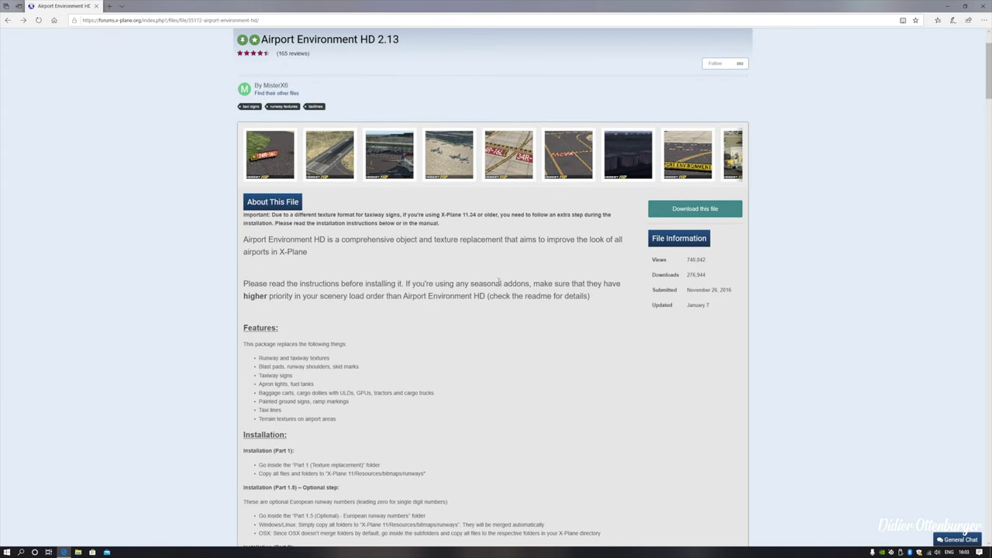
pyautogui.moveTo(245, 239); pyautogui.dragTo(313, 253)
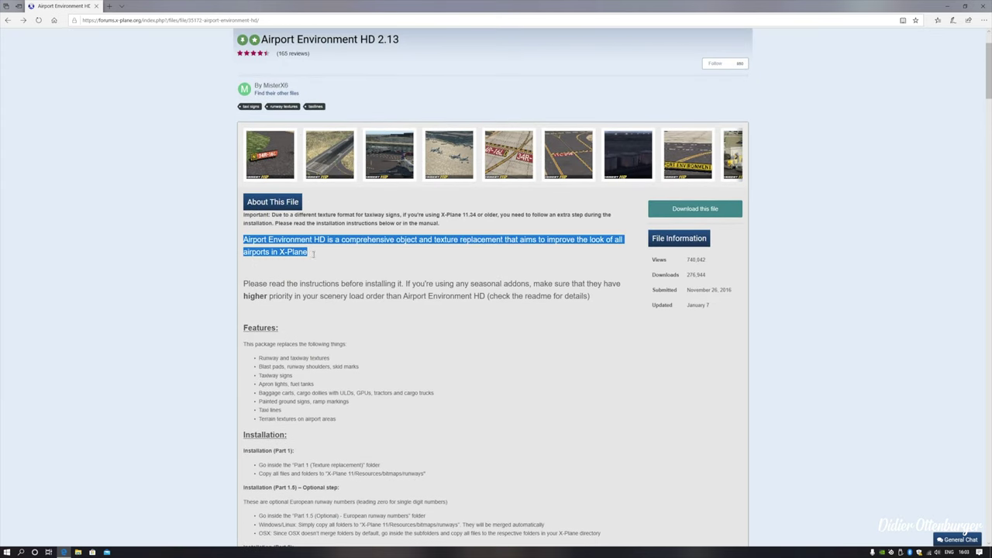
pyautogui.click(425, 257)
pyautogui.scroll(2, 424, 257)
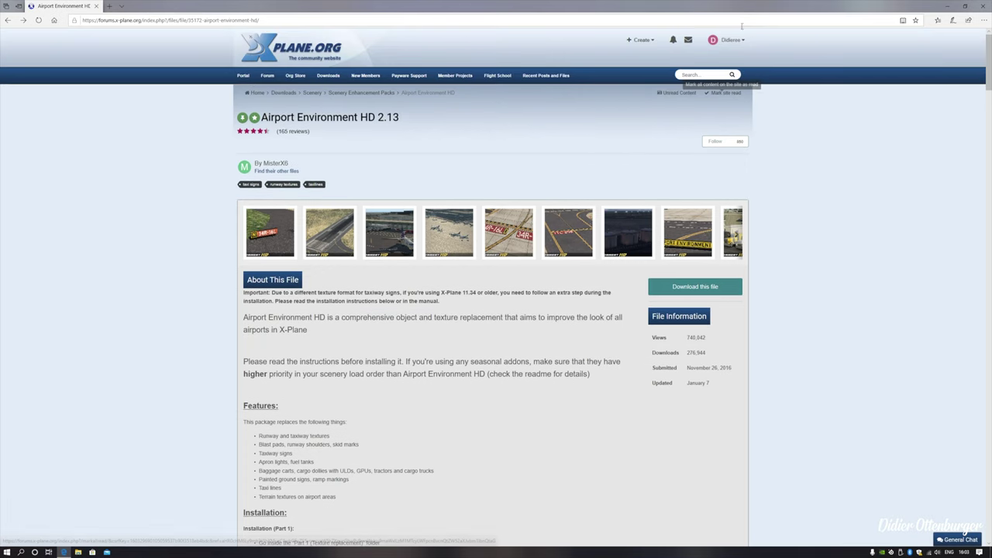
pyautogui.scroll(-3, 583, 177)
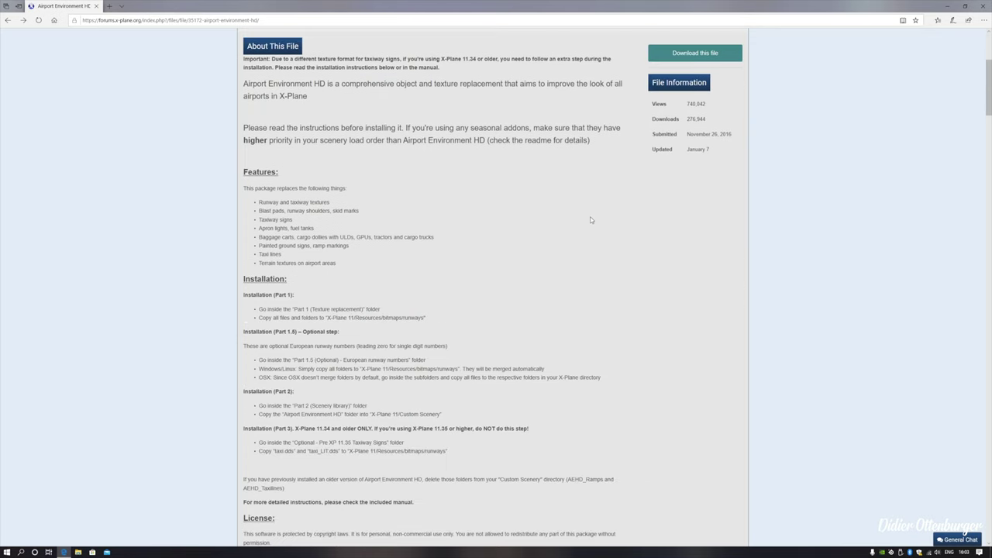
pyautogui.scroll(3, 592, 219)
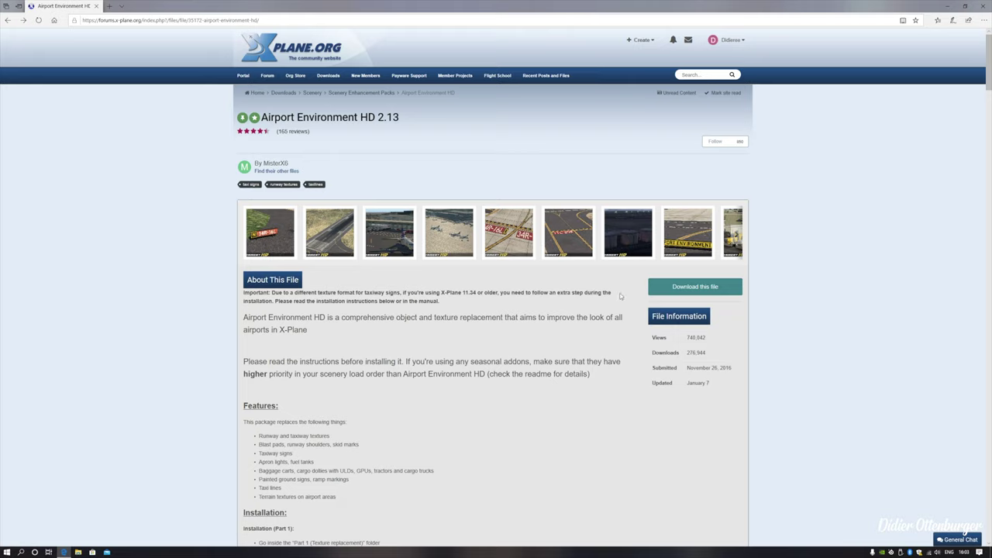
pyautogui.click(720, 288)
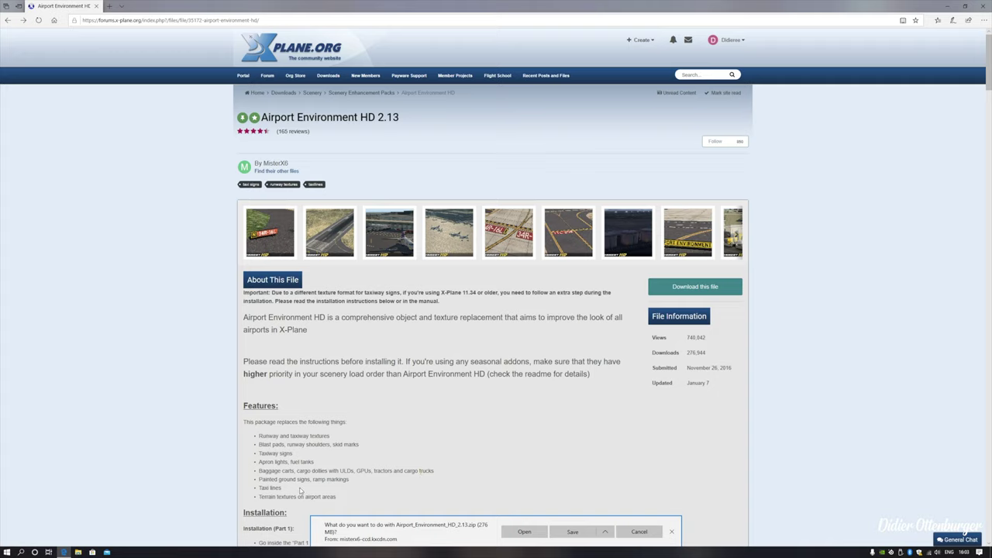
pyautogui.click(585, 533)
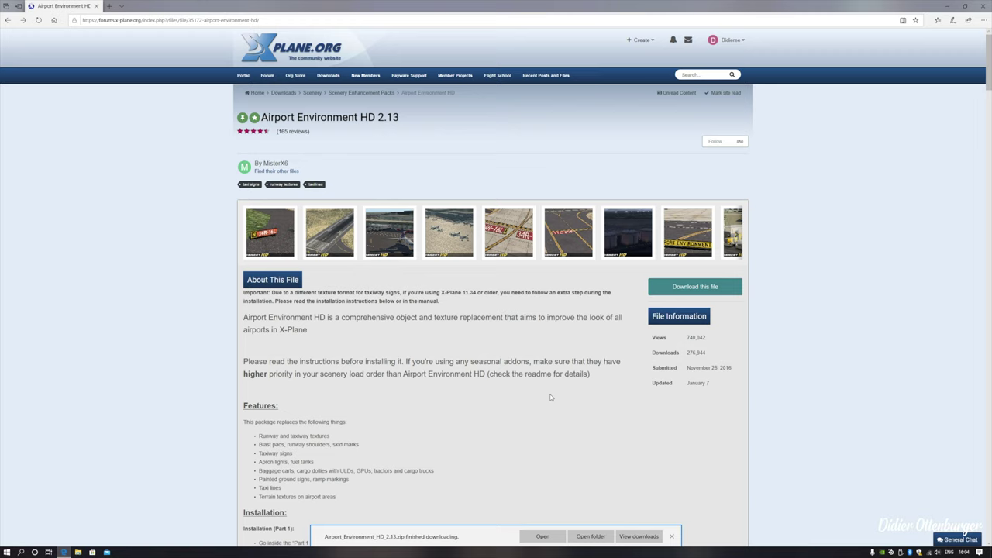
# - Bring up the installation instructions in a restored-down browser window moved to the right
pyautogui.scroll(-5, 551, 397)
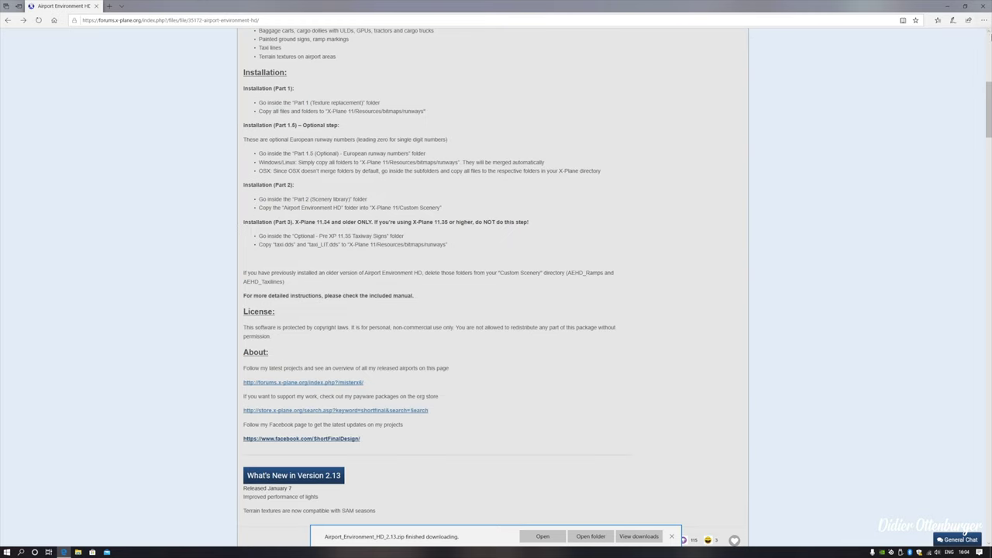
pyautogui.click(965, 7)
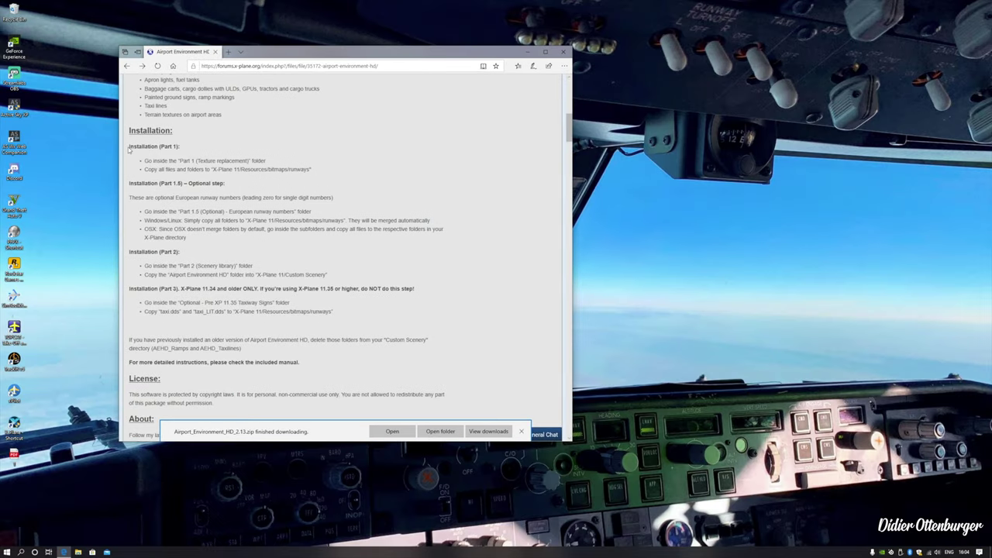
pyautogui.moveTo(130, 146); pyautogui.dragTo(304, 340)
pyautogui.click(355, 316)
pyautogui.moveTo(322, 54)
pyautogui.mouseDown()
pyautogui.moveTo(628, 60)
pyautogui.moveTo(588, 60)
pyautogui.mouseUp()
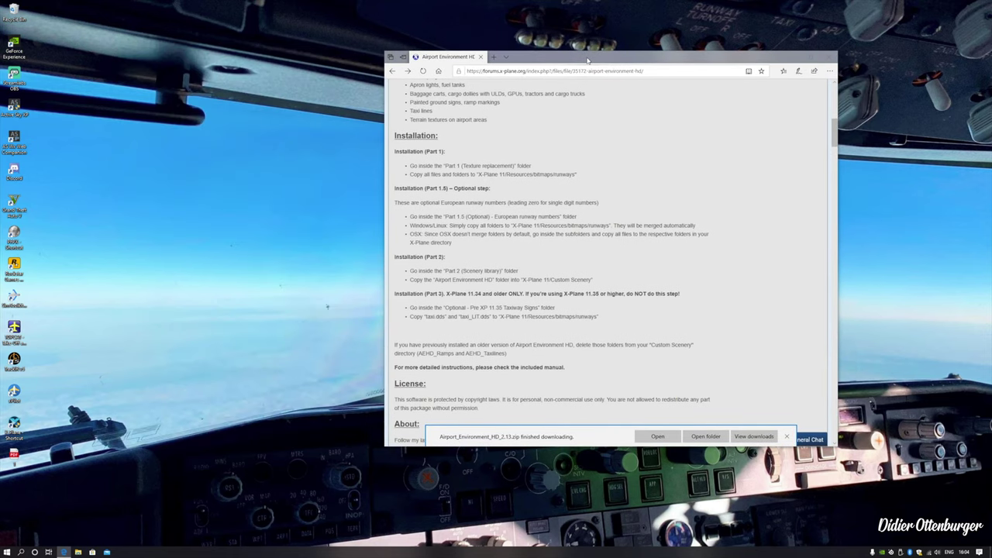
# - Extract Airport_Environment_HD_2.13.zip in Downloads into its own folder and move that window upper left
pyautogui.click(77, 552)
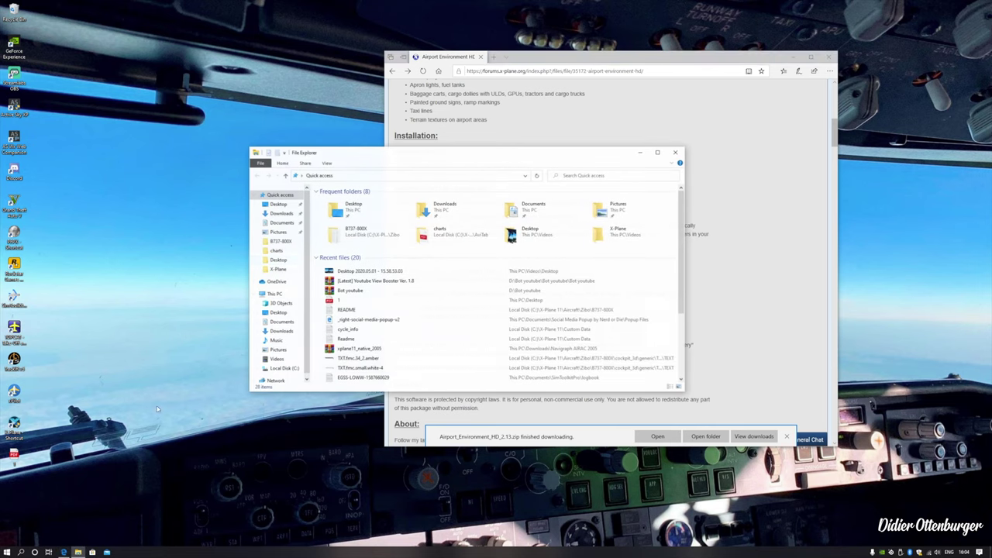
pyautogui.click(281, 214)
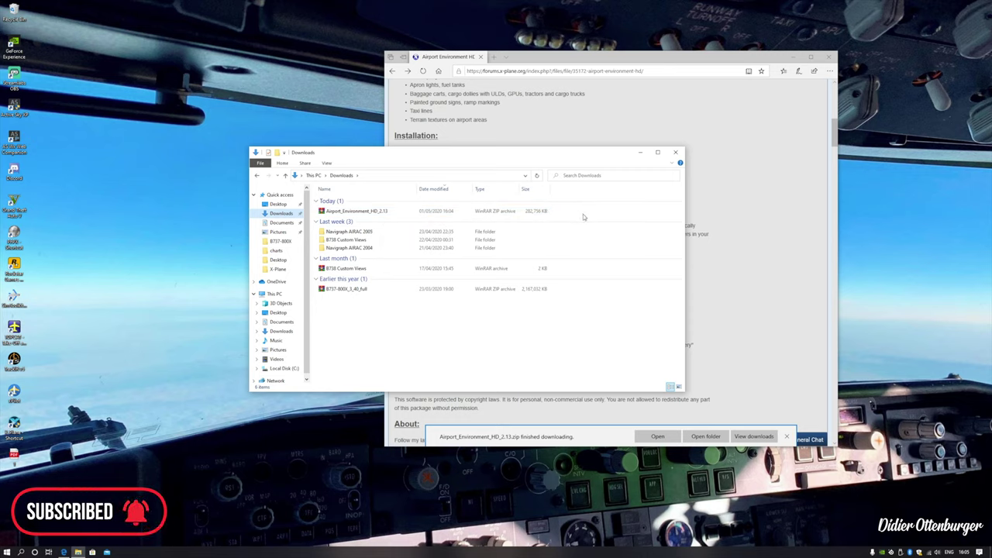
pyautogui.click(386, 214)
pyautogui.rightClick(385, 213)
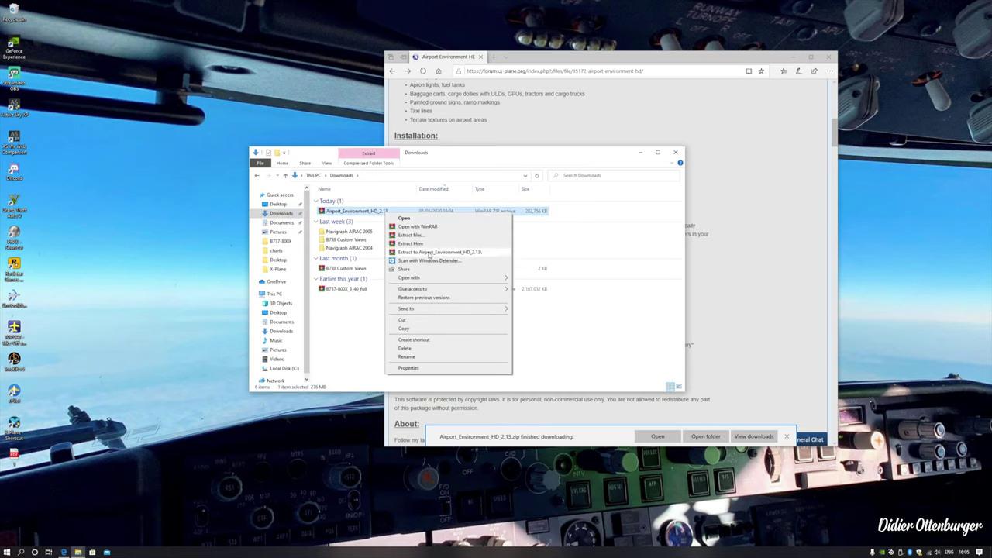
pyautogui.click(399, 254)
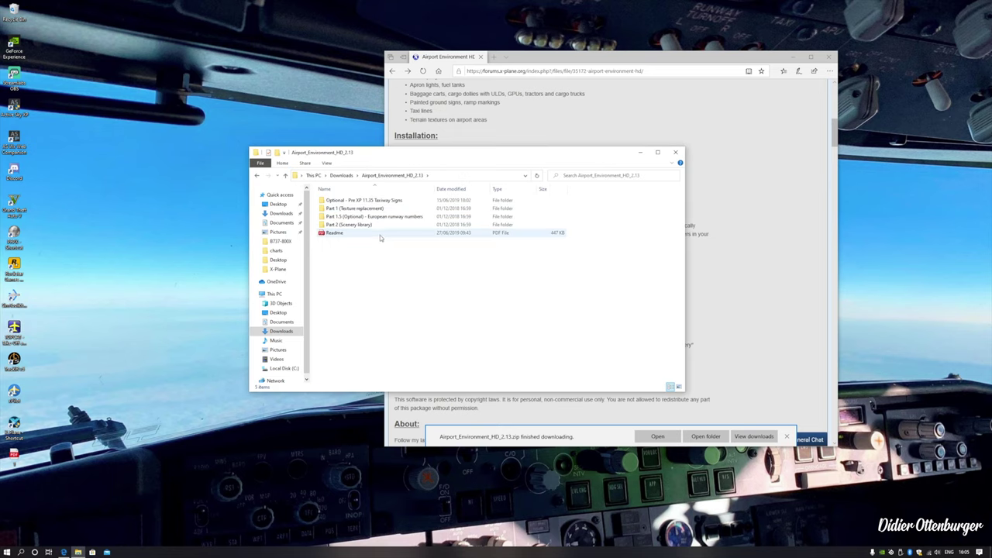
pyautogui.moveTo(372, 156); pyautogui.dragTo(206, 107)
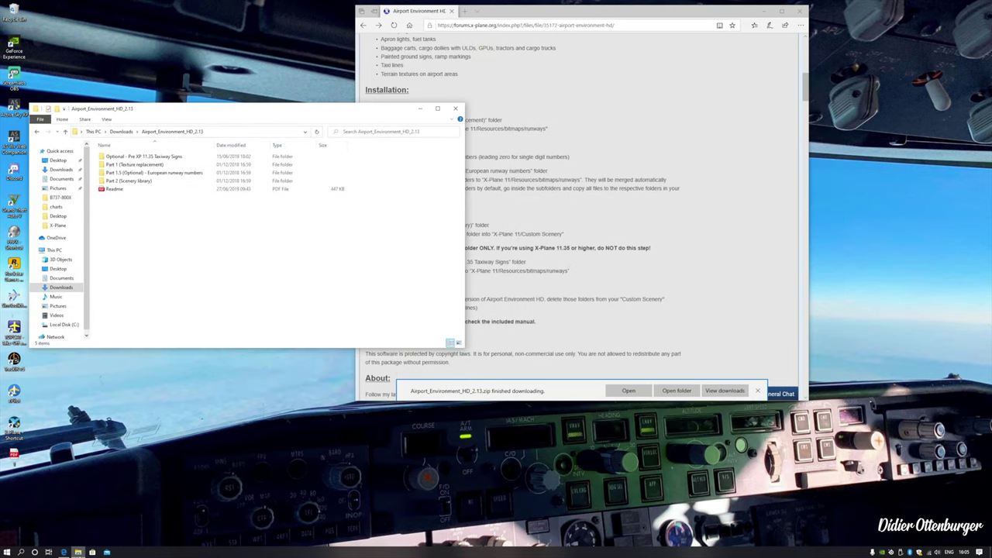
# - Open a second File Explorer window
pyautogui.click(79, 552)
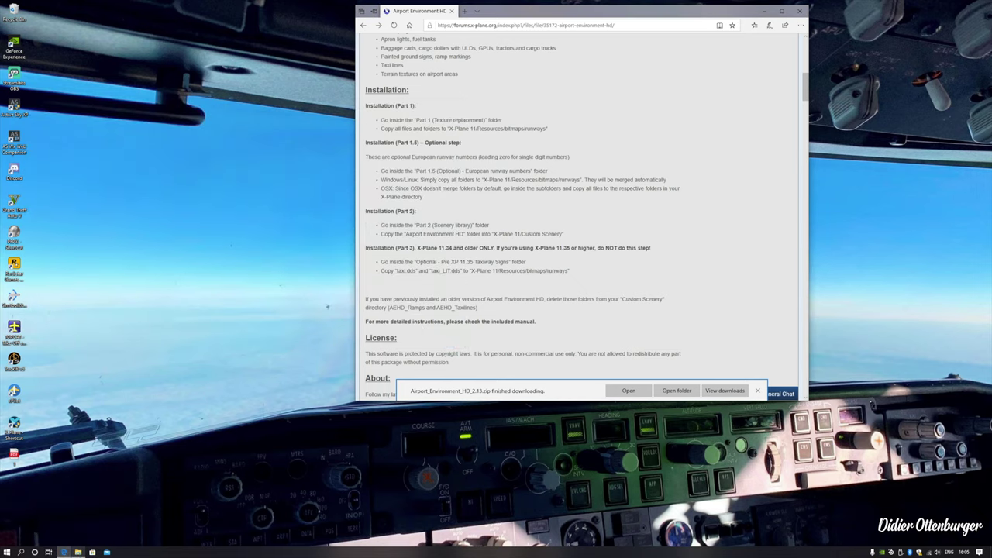
pyautogui.click(79, 552)
pyautogui.rightClick(79, 551)
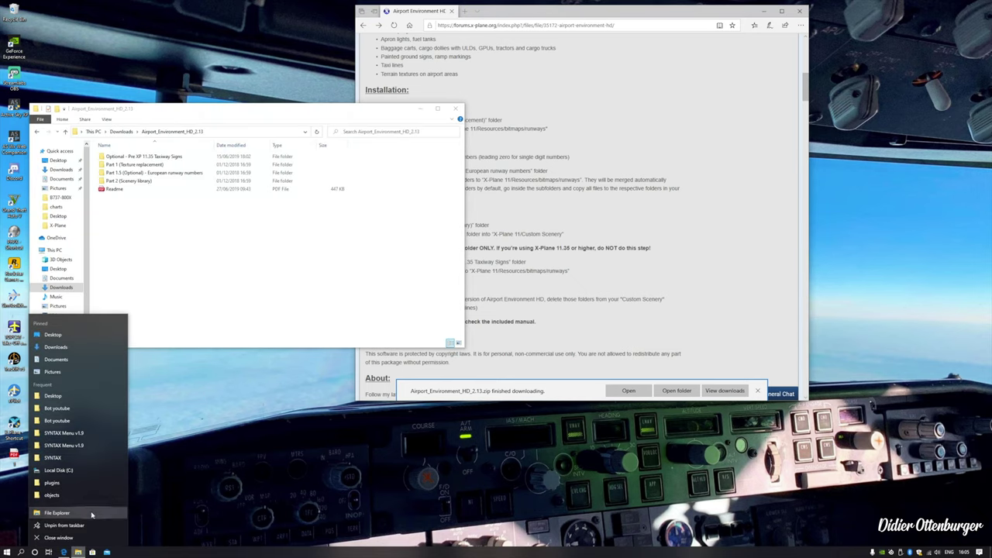
pyautogui.click(89, 515)
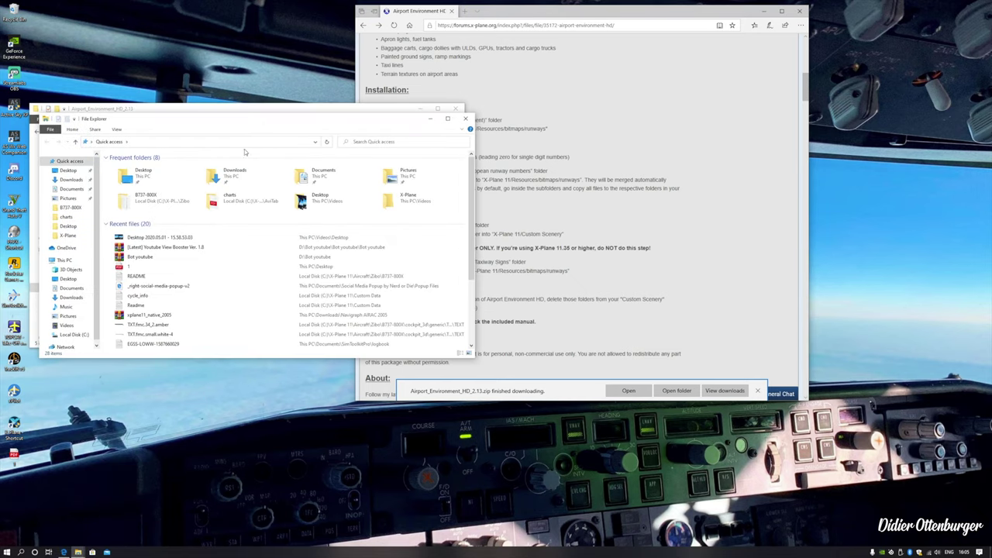
# - Move the new window right and browse to the X-Plane 11 folder on Local Disk (C:)
pyautogui.moveTo(230, 120); pyautogui.dragTo(668, 109)
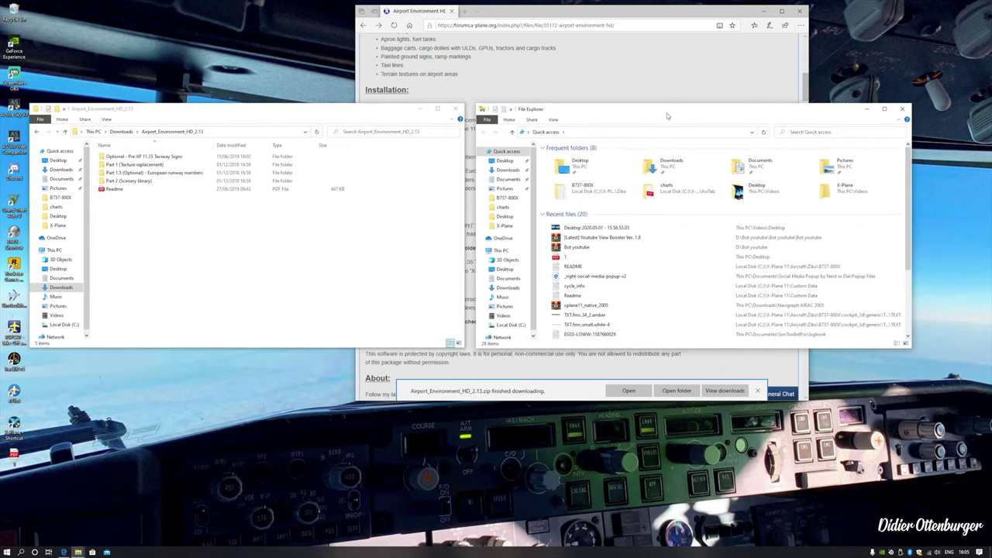
pyautogui.click(505, 252)
pyautogui.doubleClick(574, 240)
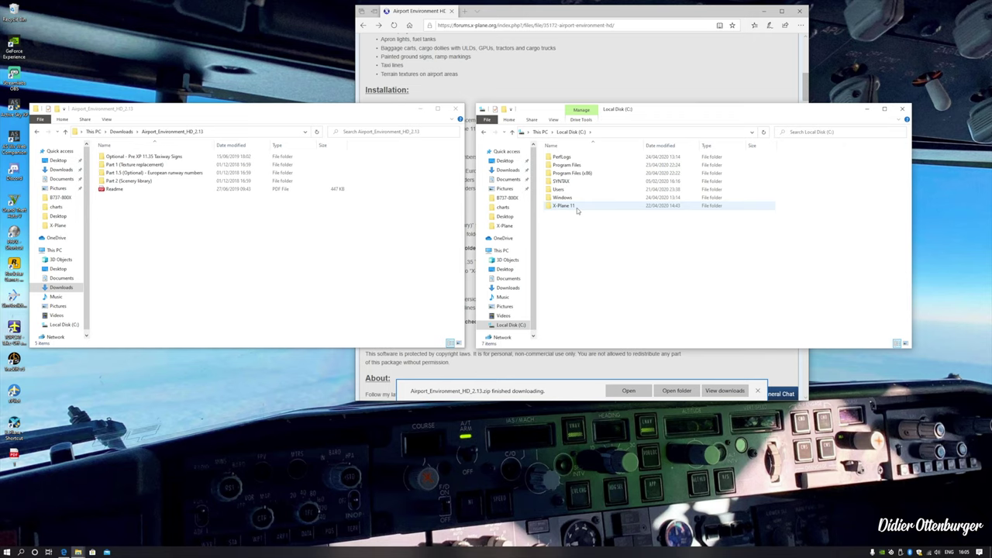
pyautogui.doubleClick(577, 208)
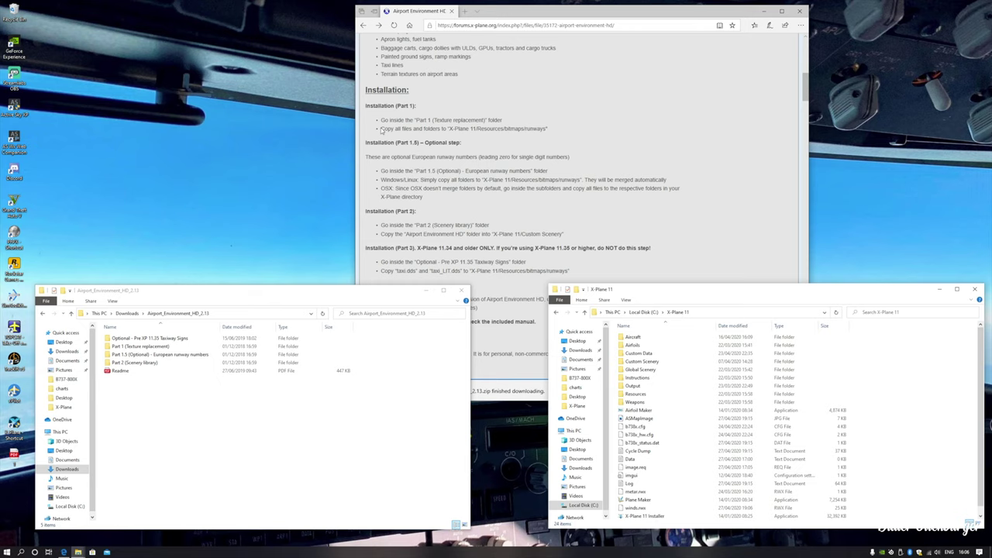
# - Check the Part 1 instruction naming X-Plane 11/Resources/bitmaps/runways as the destination
pyautogui.moveTo(381, 130); pyautogui.dragTo(481, 131)
pyautogui.click(440, 130)
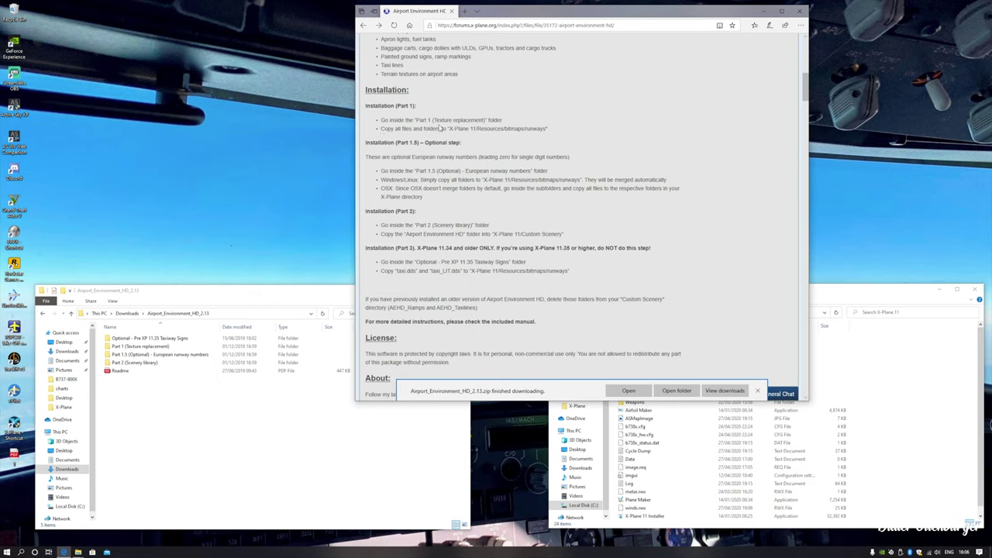
pyautogui.moveTo(390, 120); pyautogui.dragTo(510, 119)
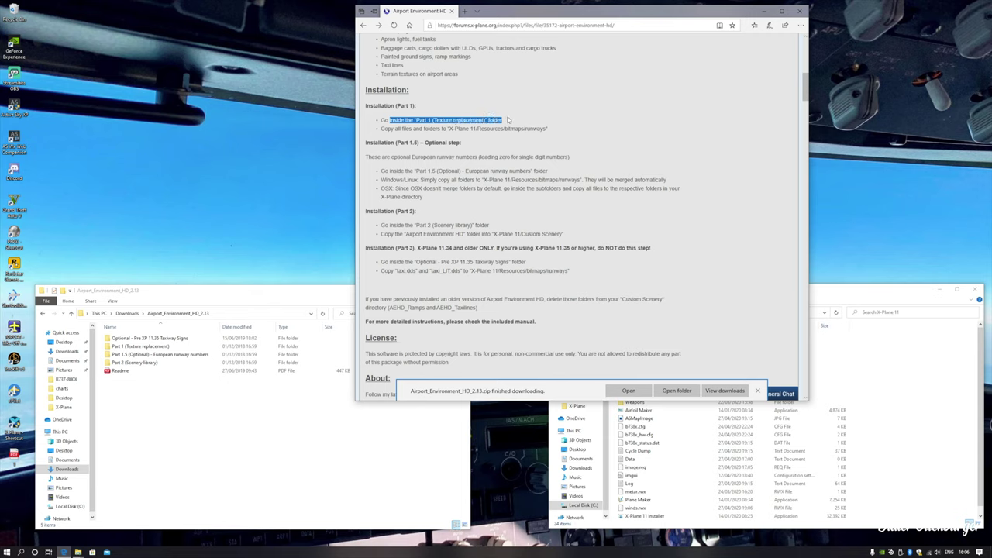
pyautogui.click(383, 129)
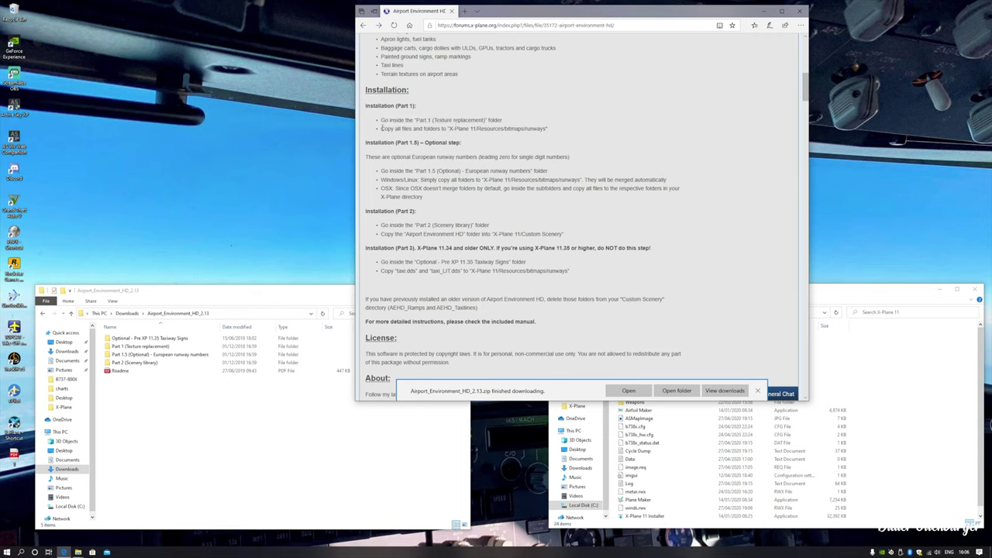
pyautogui.moveTo(448, 128); pyautogui.dragTo(545, 129)
# - Open Resources\bitmaps\runways in the X-Plane 11 window
pyautogui.click(860, 291)
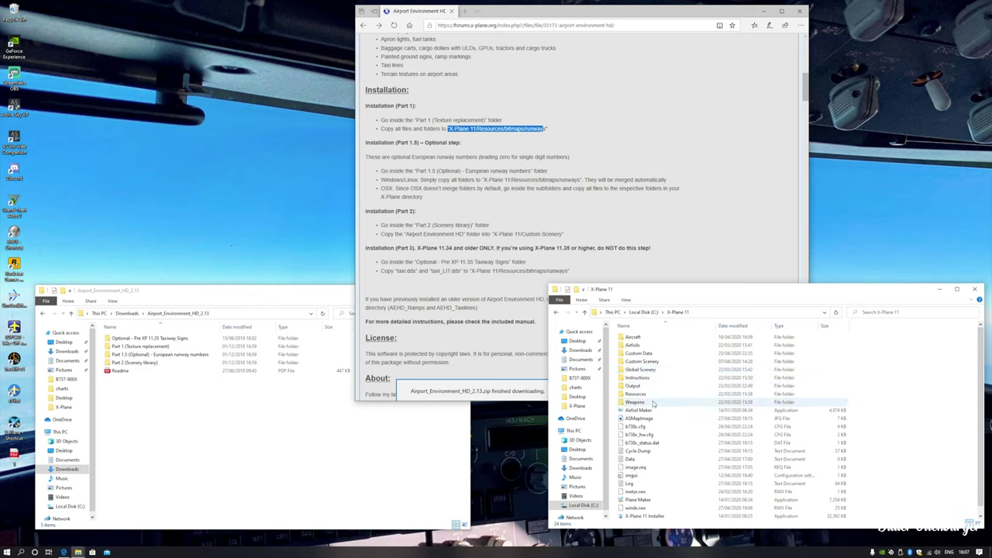
pyautogui.doubleClick(636, 393)
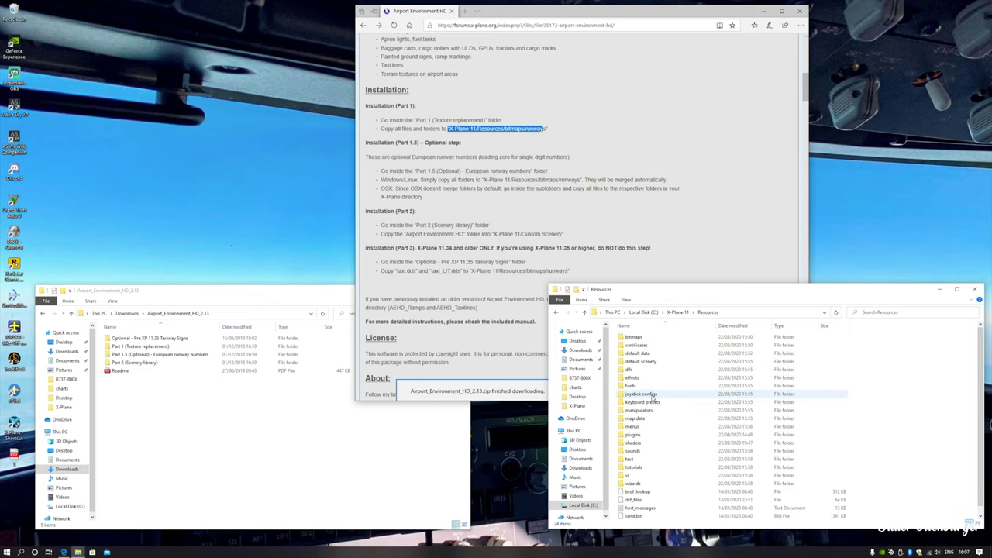
pyautogui.doubleClick(648, 338)
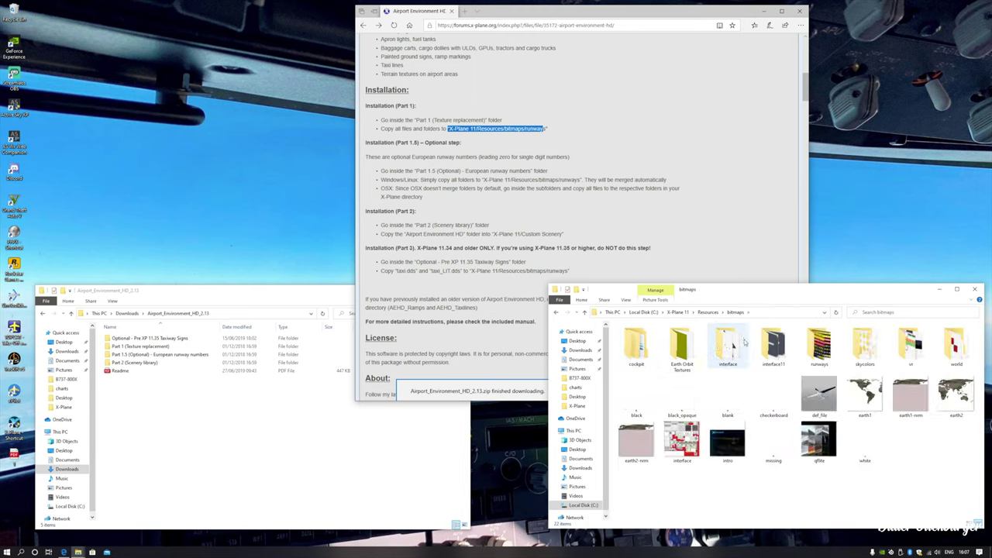
pyautogui.doubleClick(820, 349)
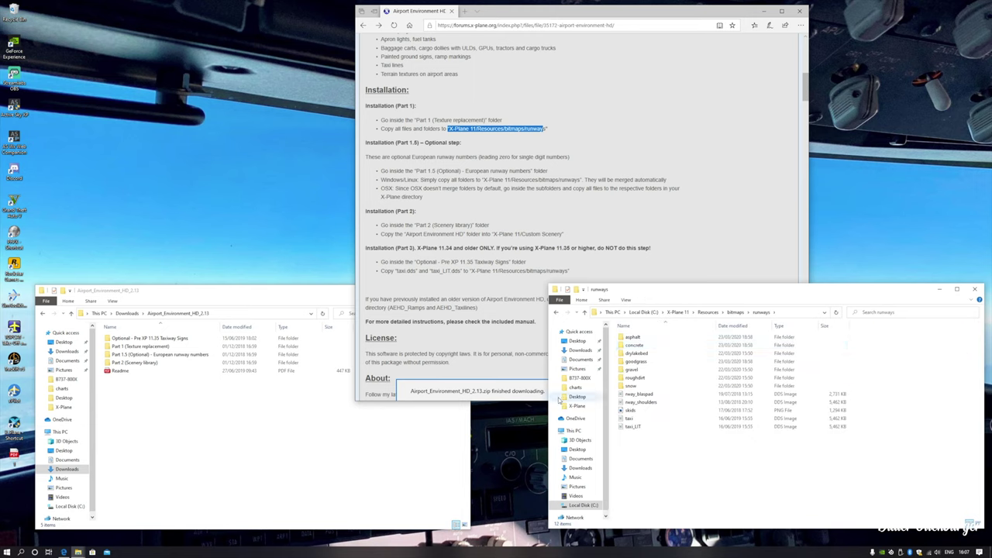
pyautogui.click(186, 312)
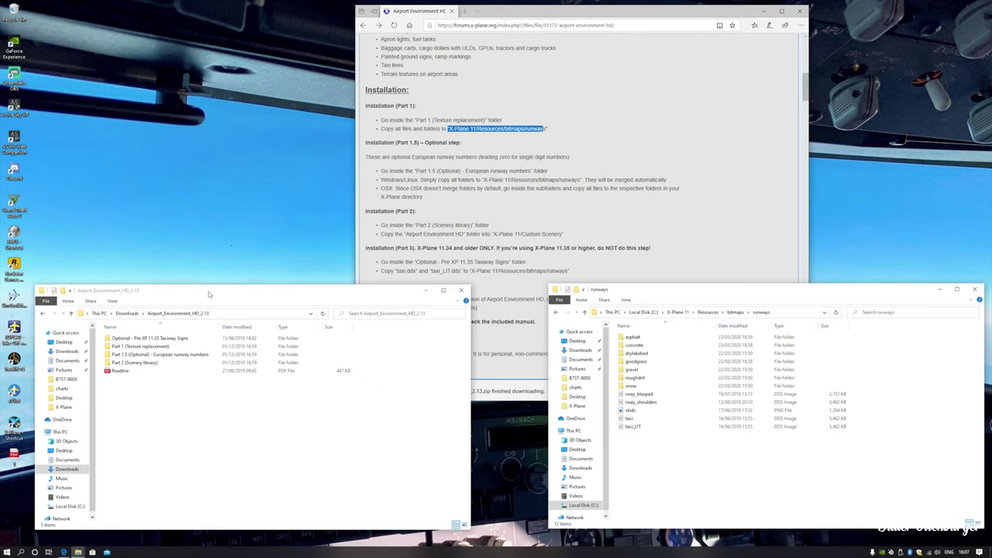
# - Move everything in Part 1 (Texture replacement) into runways, replacing existing files
pyautogui.doubleClick(185, 348)
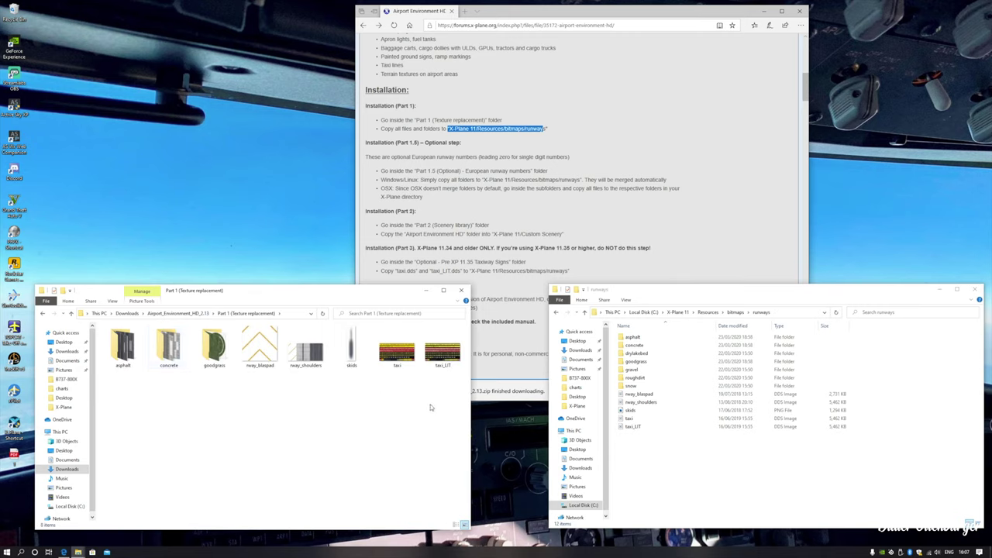
pyautogui.moveTo(455, 397); pyautogui.dragTo(113, 339)
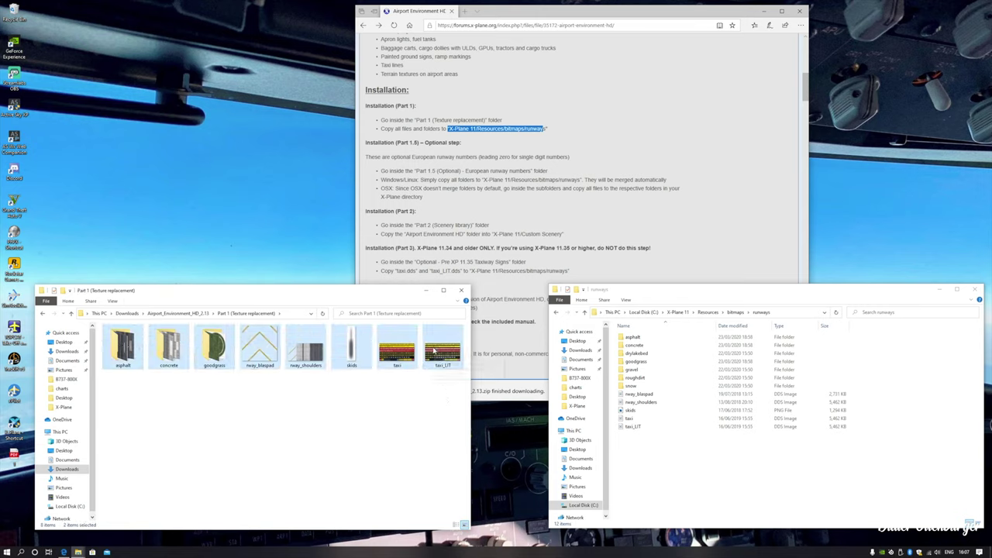
pyautogui.moveTo(435, 350); pyautogui.dragTo(680, 475)
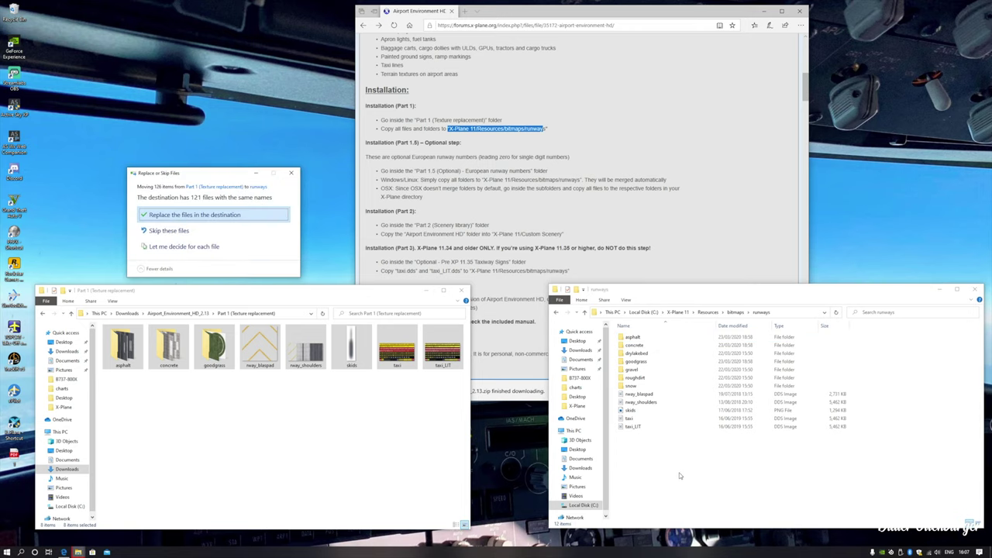
pyautogui.click(227, 216)
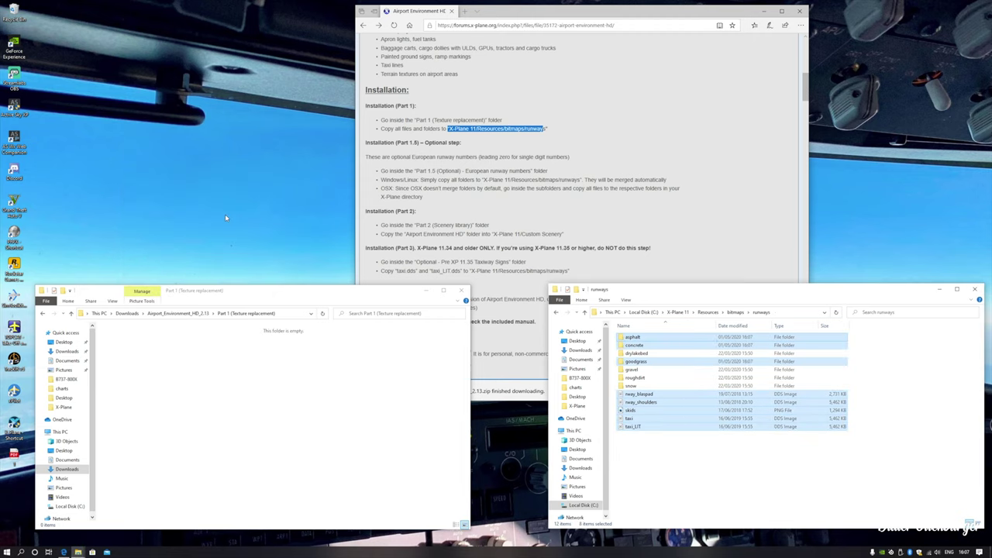
# - Delete the emptied Part 1 folder from the extracted package
pyautogui.click(43, 313)
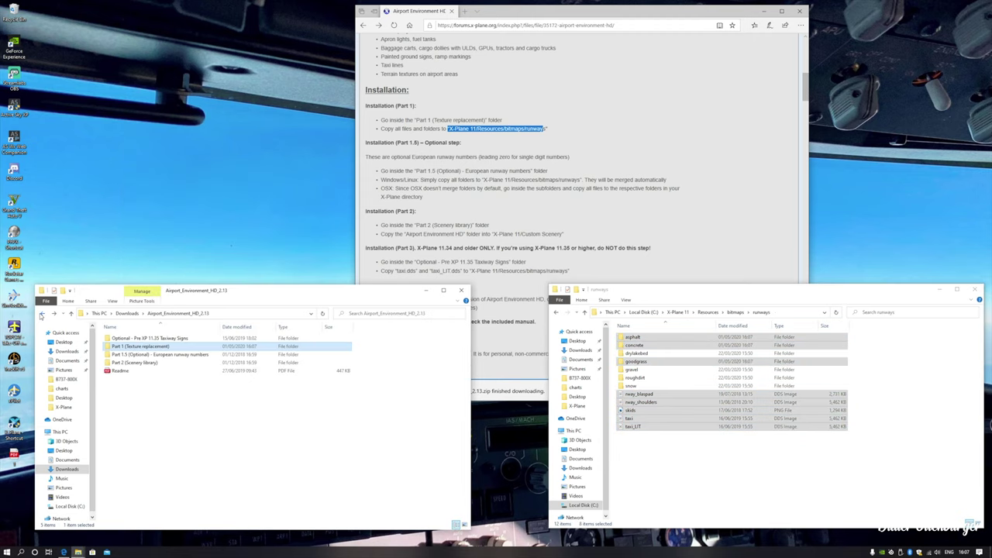
pyautogui.rightClick(126, 347)
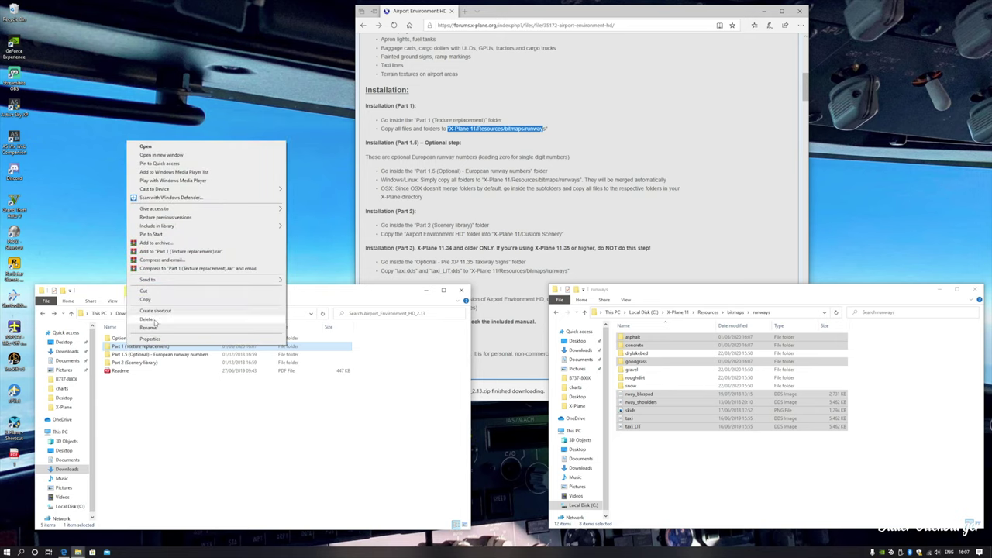
pyautogui.click(155, 315)
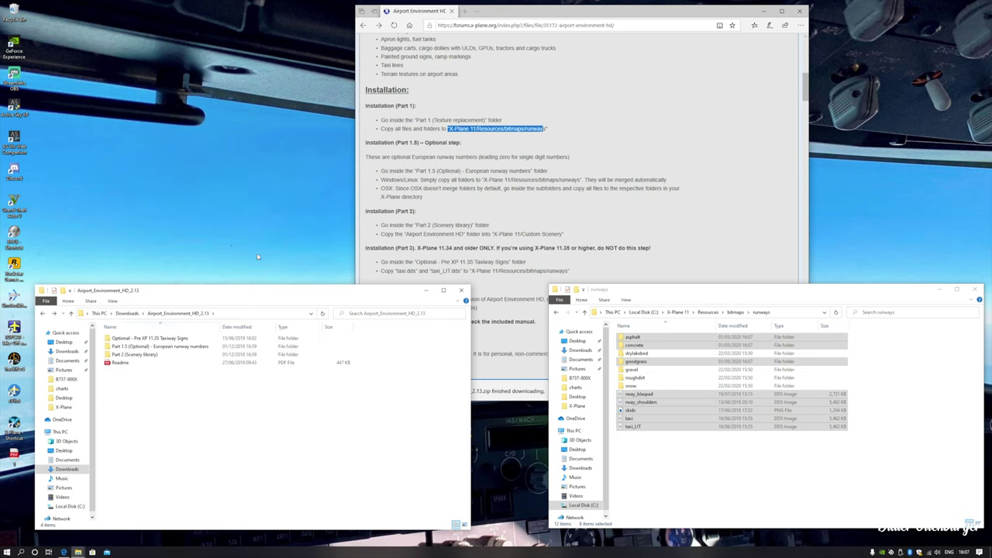
pyautogui.click(476, 204)
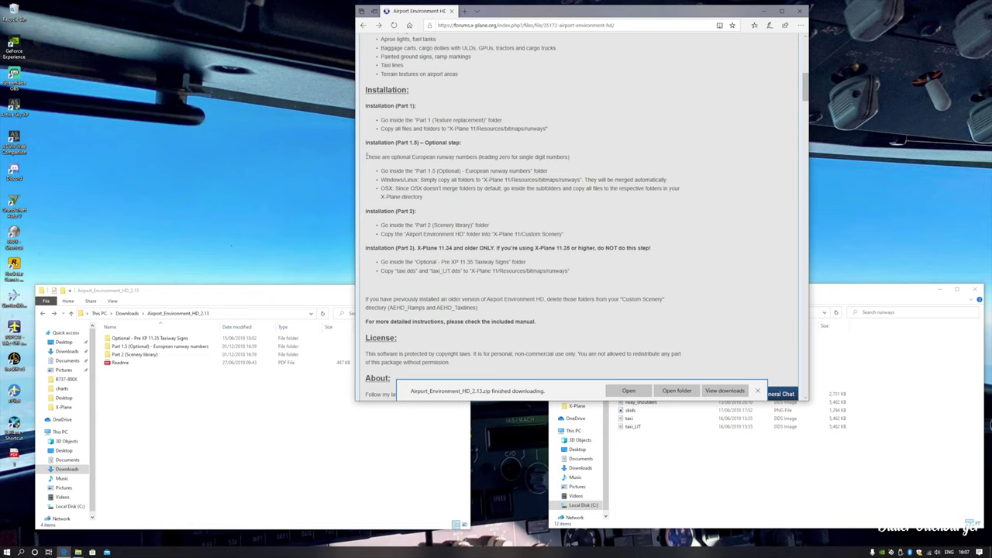
# - Read the optional Part 1.5 European runway numbers note and its Windows/Linux copy-all-folders instruction
pyautogui.moveTo(366, 156); pyautogui.dragTo(411, 157)
pyautogui.click(411, 157)
pyautogui.moveTo(412, 157); pyautogui.dragTo(477, 159)
pyautogui.moveTo(476, 163); pyautogui.dragTo(478, 159)
pyautogui.click(442, 159)
pyautogui.moveTo(411, 157); pyautogui.dragTo(478, 160)
pyautogui.moveTo(390, 179); pyautogui.dragTo(504, 180)
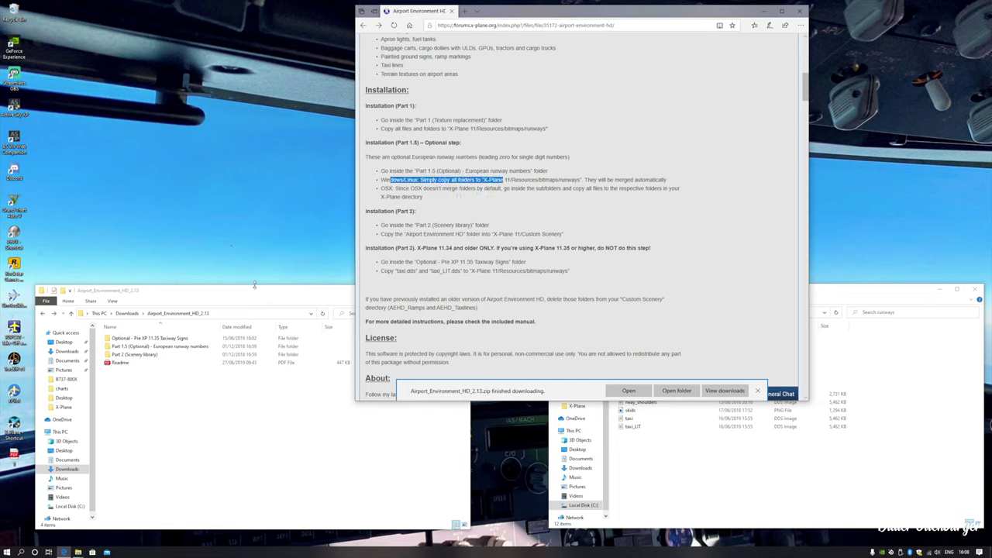
pyautogui.click(237, 298)
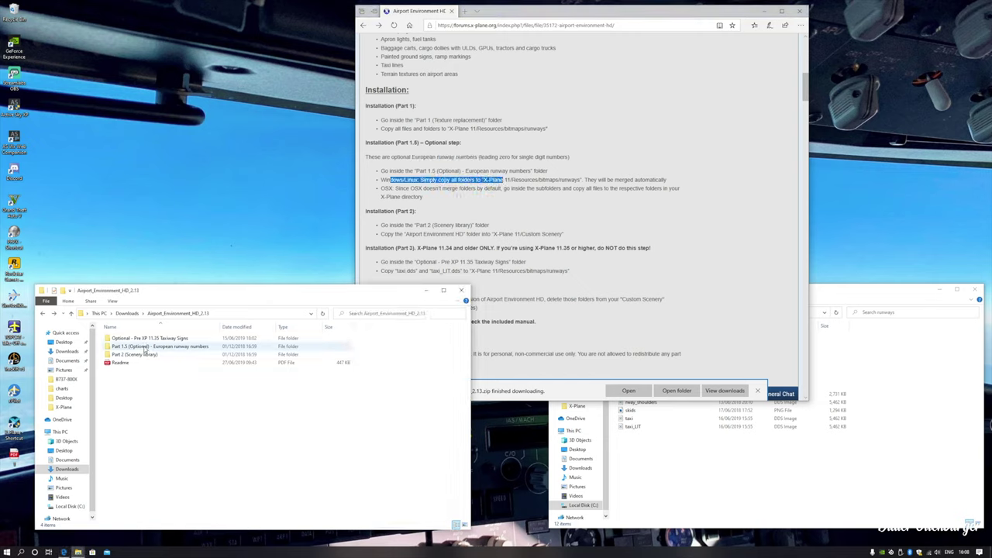
pyautogui.moveTo(155, 346)
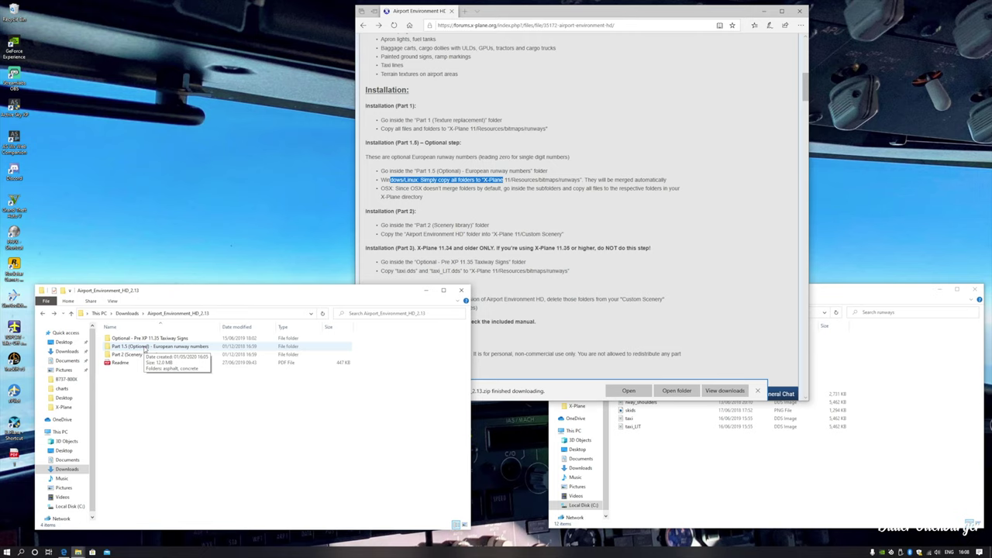
# - Move the Part 1.5 asphalt and concrete folders into runways, replacing existing files
pyautogui.doubleClick(145, 347)
pyautogui.click(663, 455)
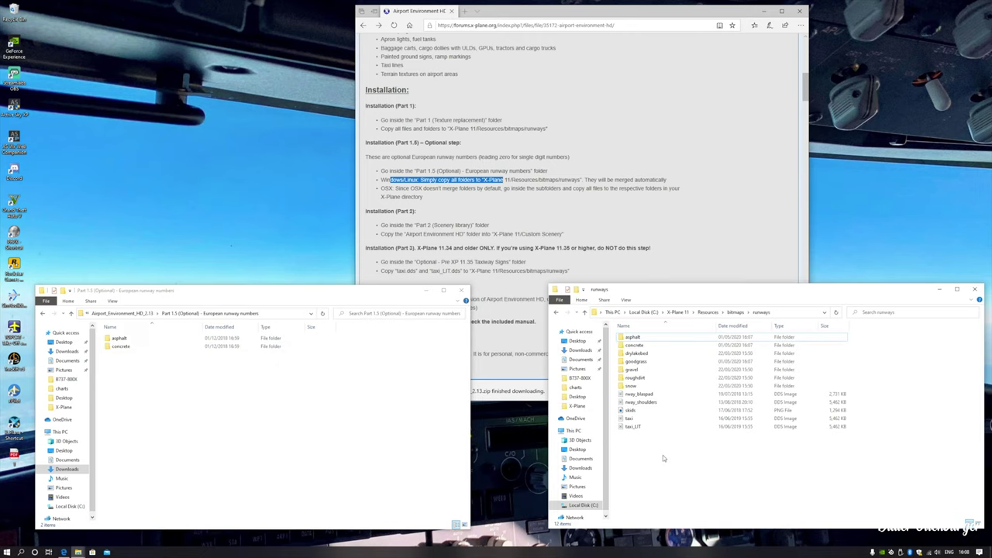
pyautogui.moveTo(222, 395); pyautogui.dragTo(163, 332)
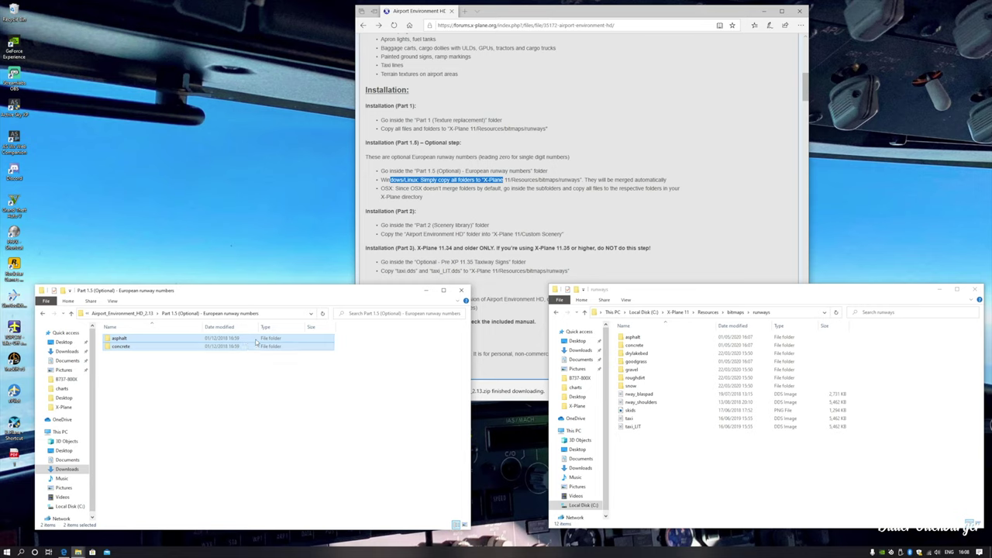
pyautogui.moveTo(255, 344); pyautogui.dragTo(704, 474)
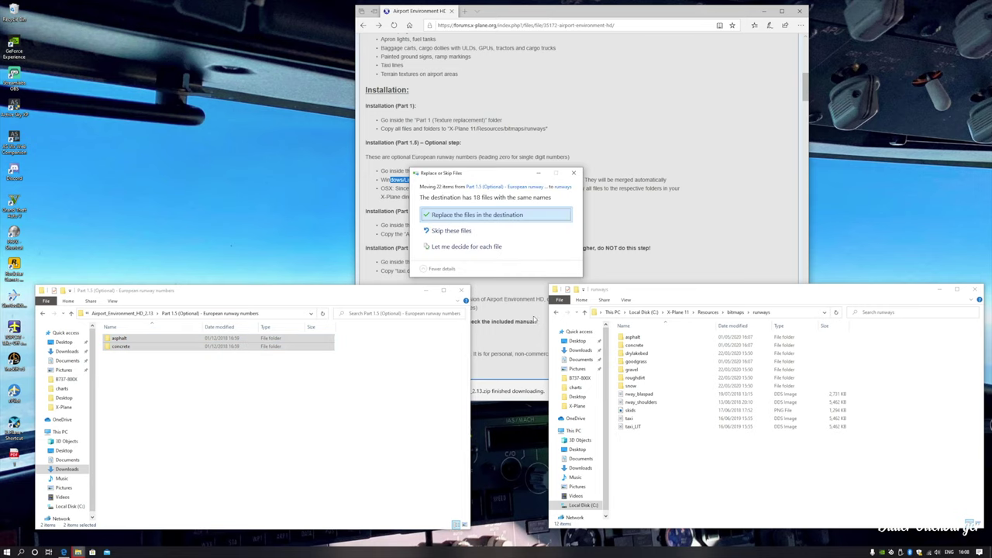
pyautogui.click(450, 218)
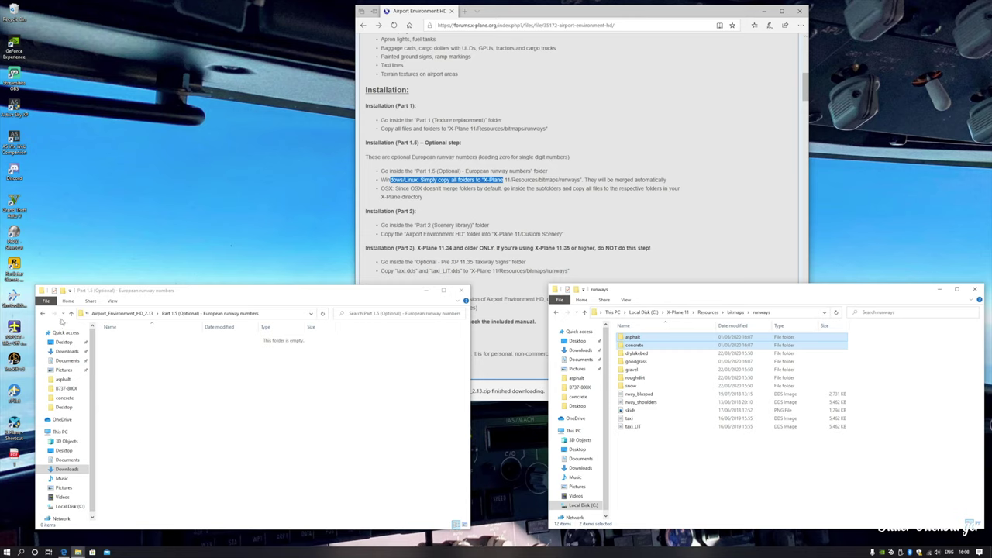
pyautogui.click(704, 493)
# - Delete the emptied Part 1.5 folder from the package
pyautogui.click(43, 314)
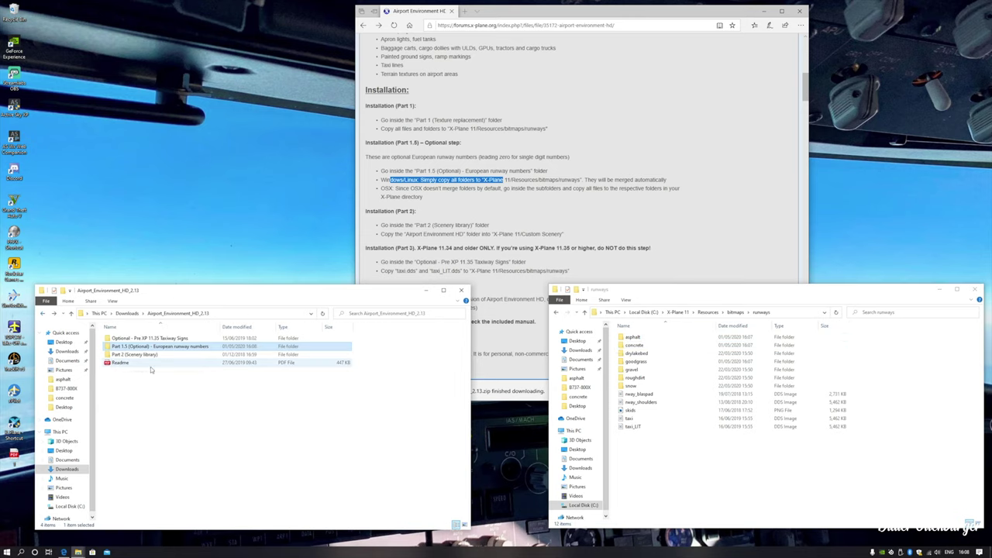
pyautogui.rightClick(158, 351)
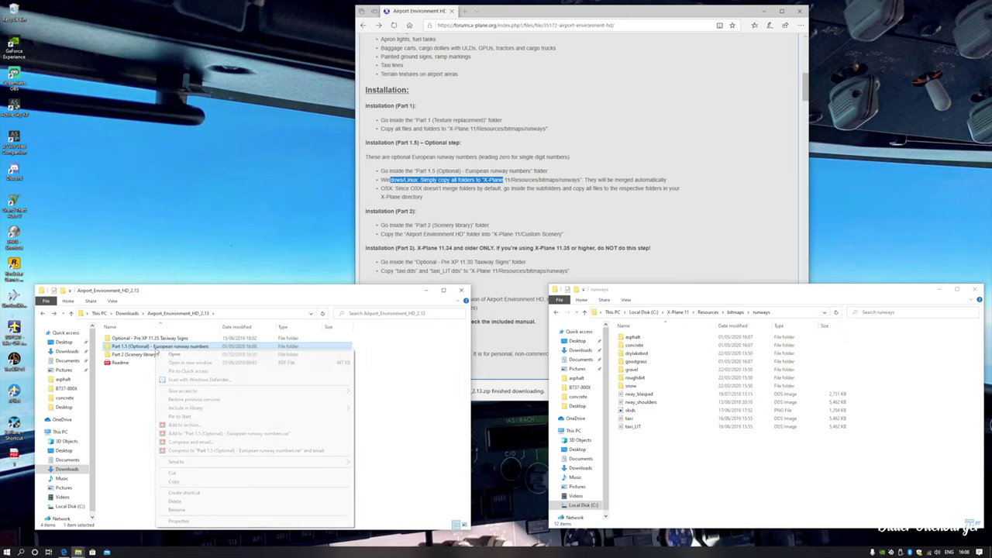
pyautogui.click(192, 504)
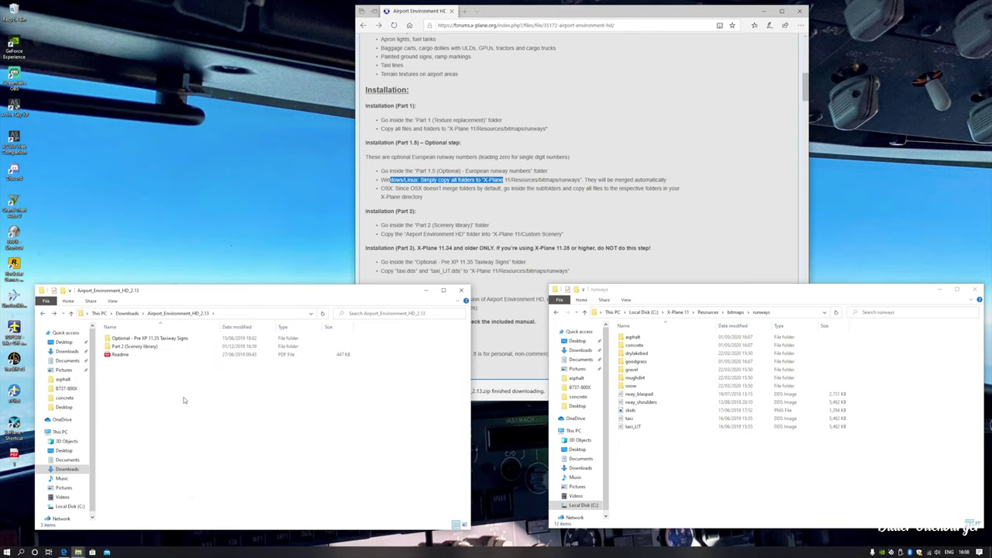
# - Delete the old Airport Environment HD folder from X-Plane 11's Custom Scenery
pyautogui.click(679, 312)
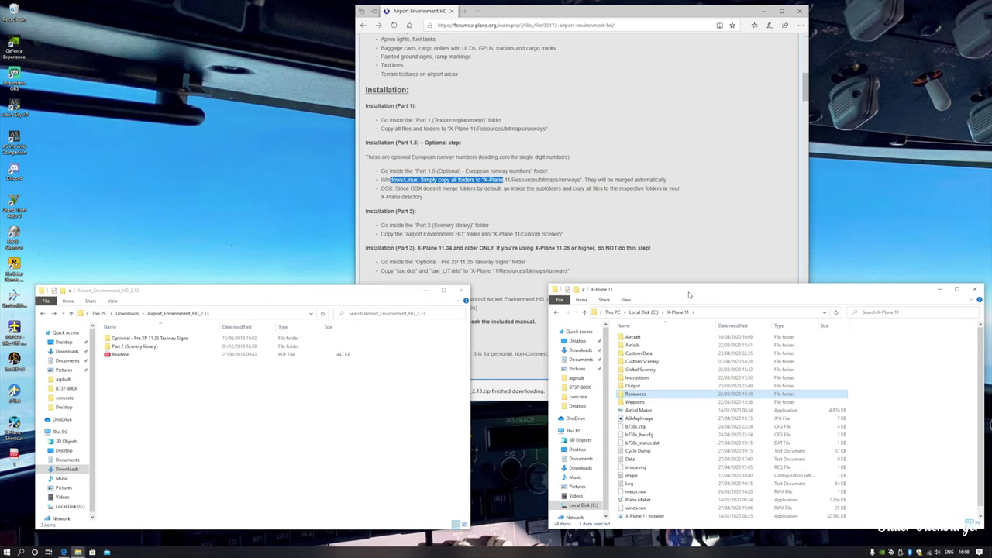
pyautogui.doubleClick(641, 361)
pyautogui.rightClick(685, 403)
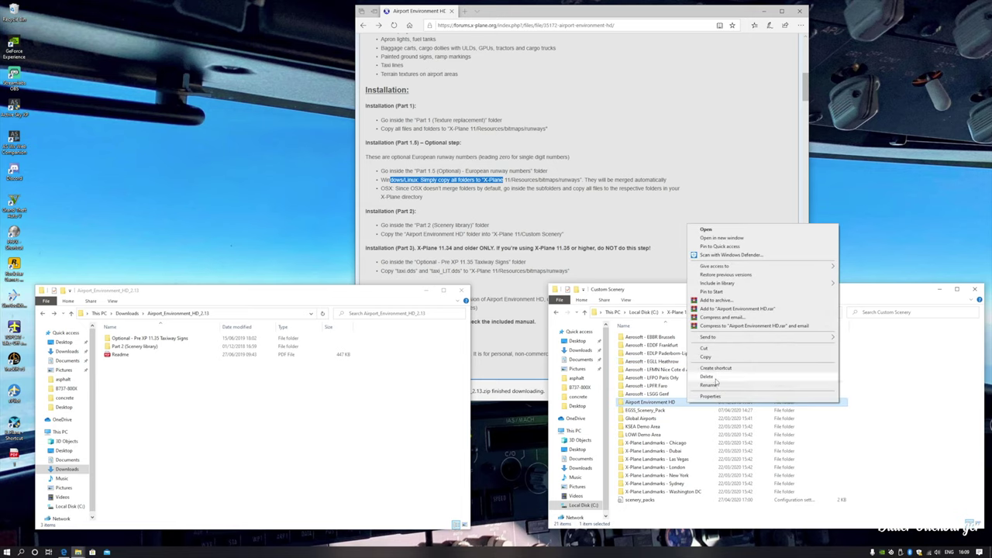
pyautogui.click(717, 378)
# - Move the Airport Environment HD folder from Part 2 (Scenery library) into Custom Scenery
pyautogui.doubleClick(185, 346)
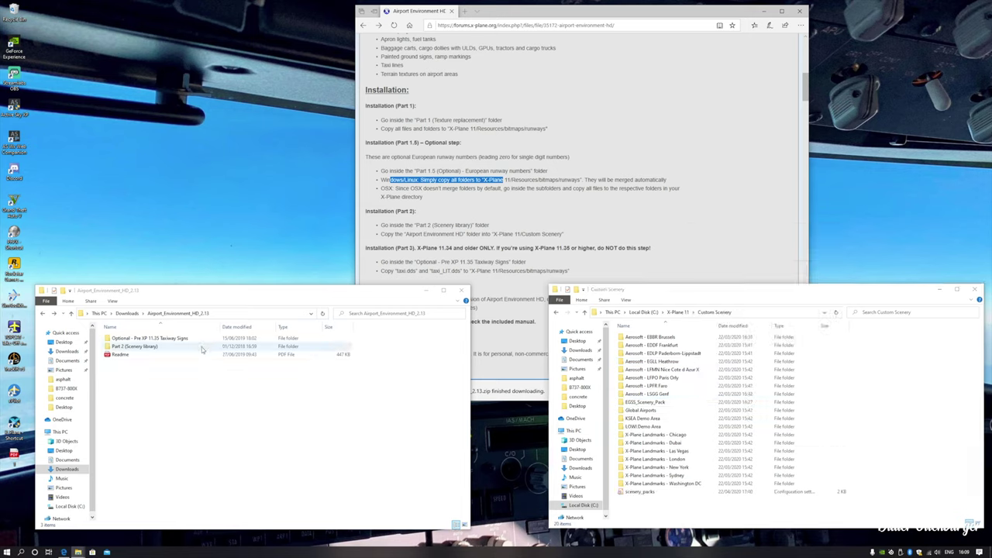
pyautogui.click(187, 342)
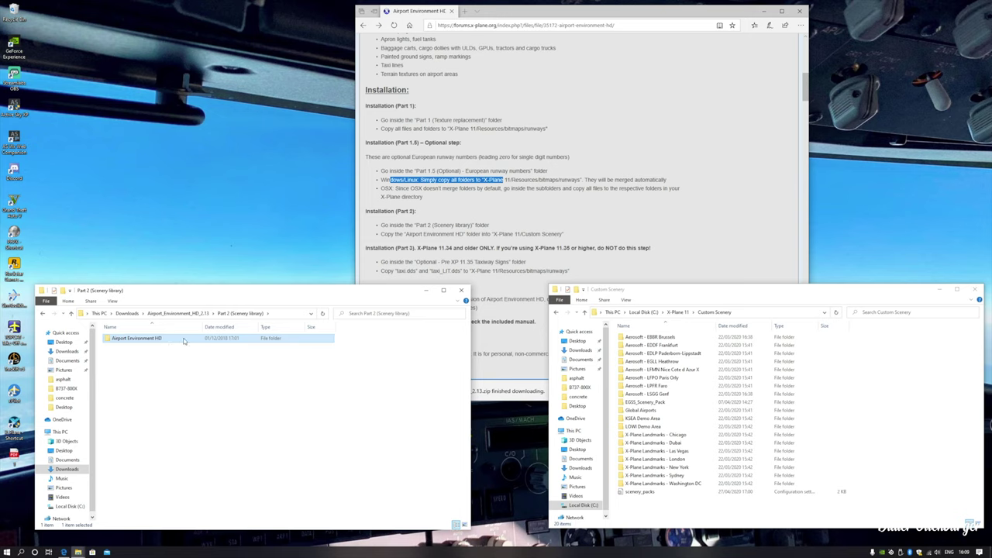
pyautogui.moveTo(169, 341); pyautogui.dragTo(936, 426)
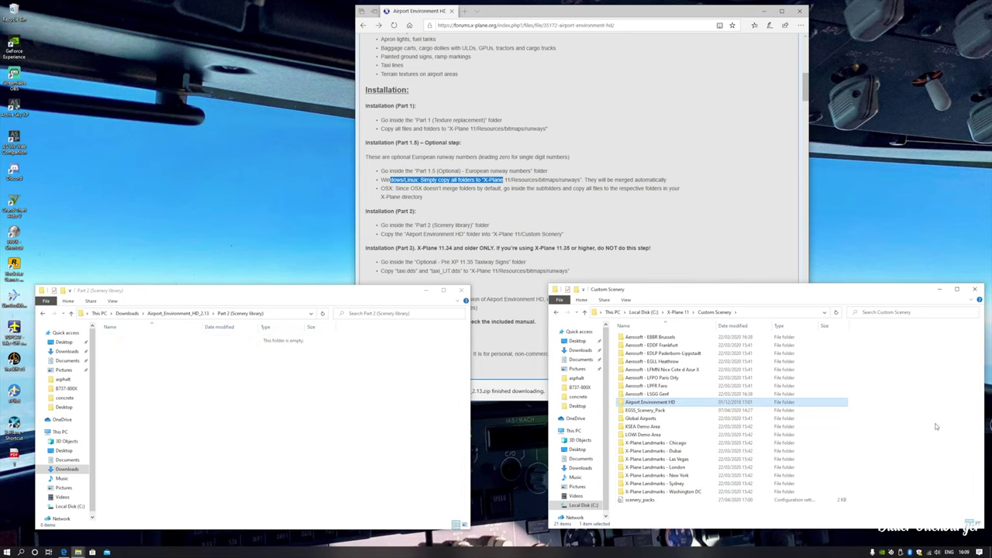
pyautogui.click(448, 221)
pyautogui.scroll(-2, 448, 220)
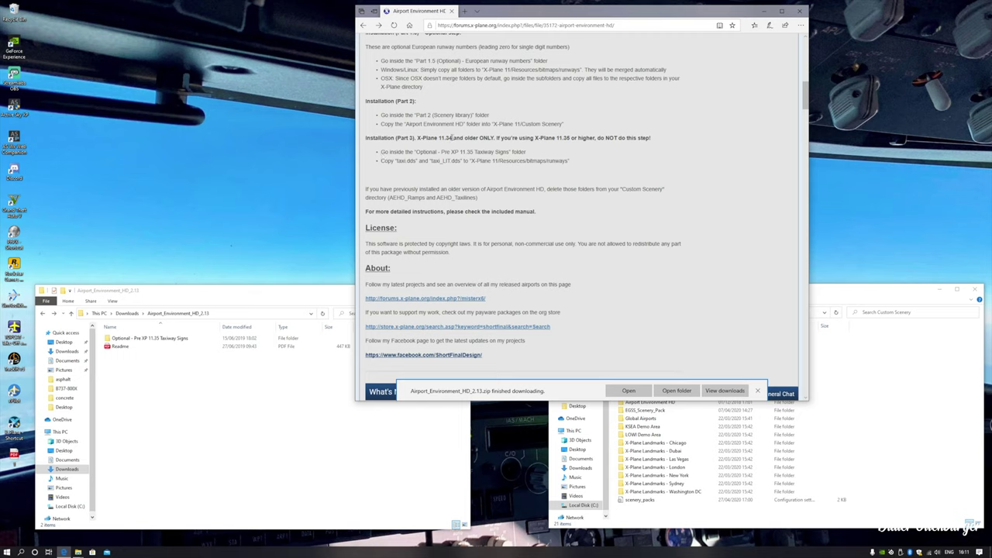
# - Compare the Optional - Pre XP 11.35 Taxiway Signs folder with the Part 3 note and raise Custom Scenery
pyautogui.click(269, 297)
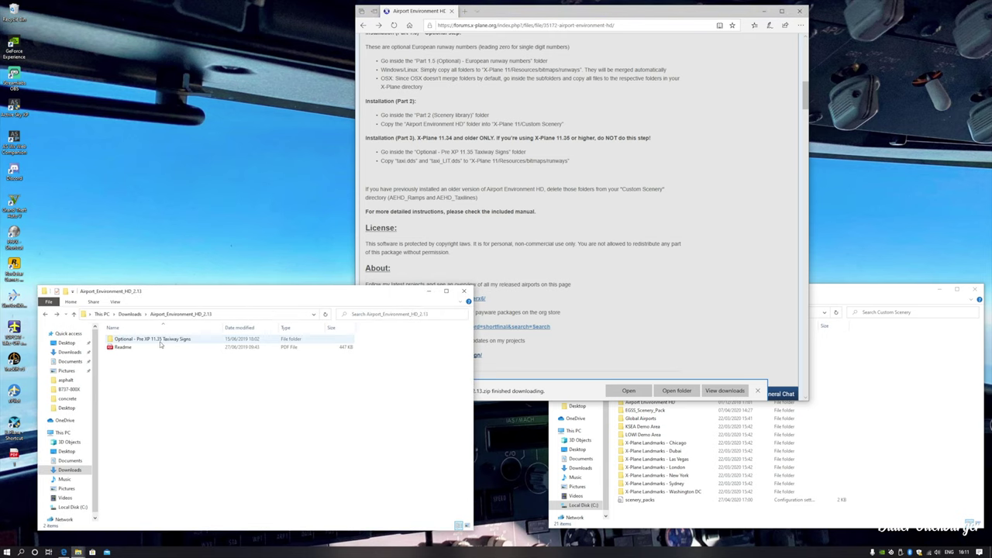
pyautogui.click(169, 344)
pyautogui.click(494, 157)
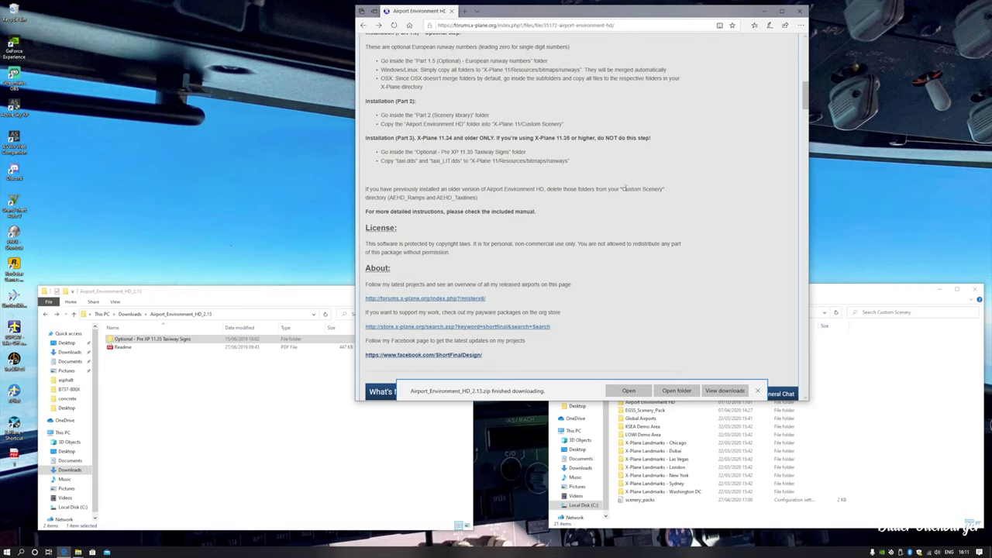
pyautogui.moveTo(857, 290); pyautogui.dragTo(824, 238)
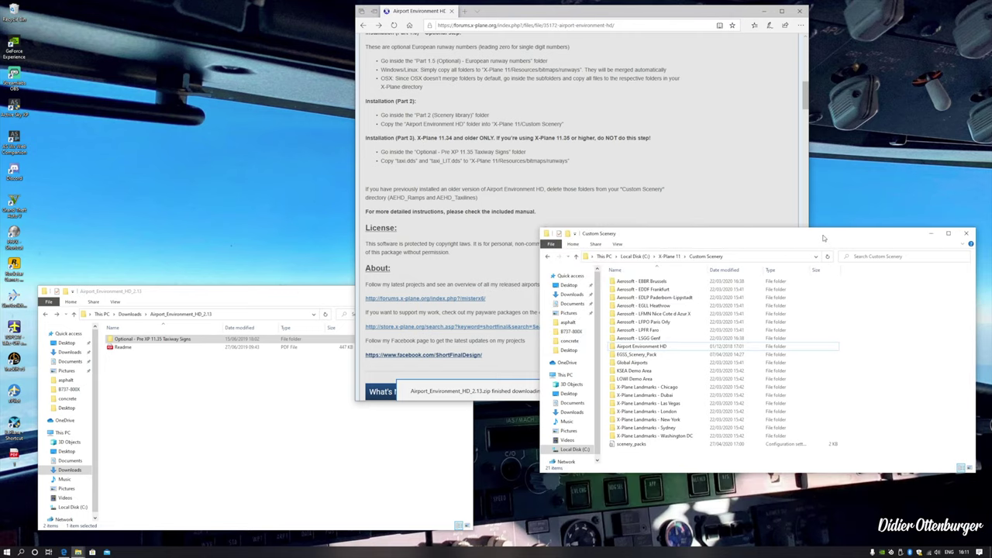
# - Close the Custom Scenery, Downloads and Edge forum windows
pyautogui.click(966, 234)
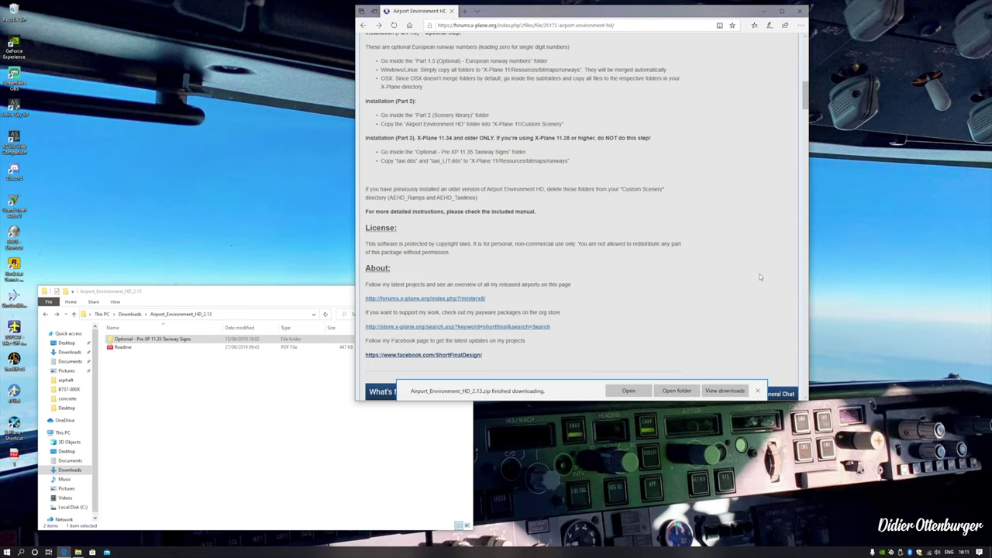
pyautogui.click(294, 294)
pyautogui.click(346, 292)
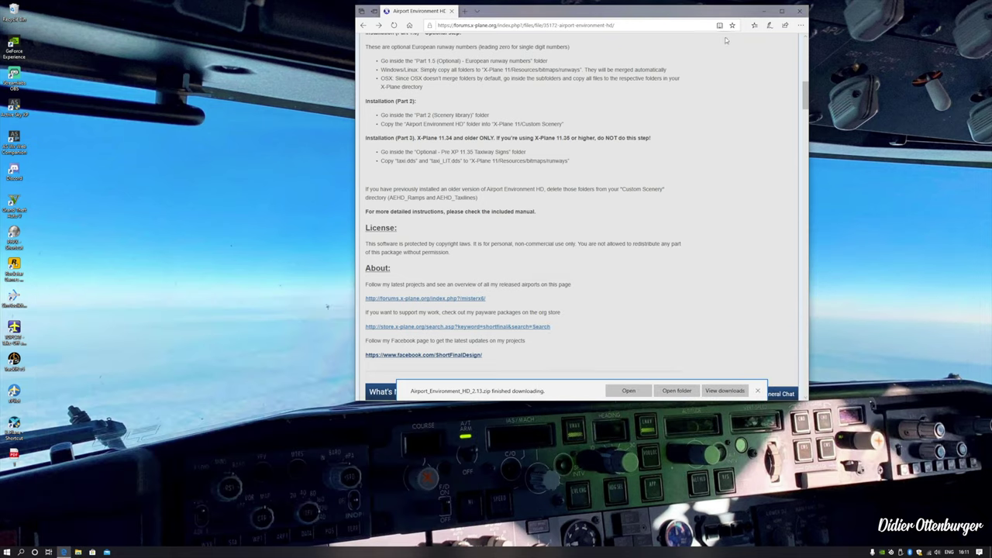
pyautogui.click(800, 11)
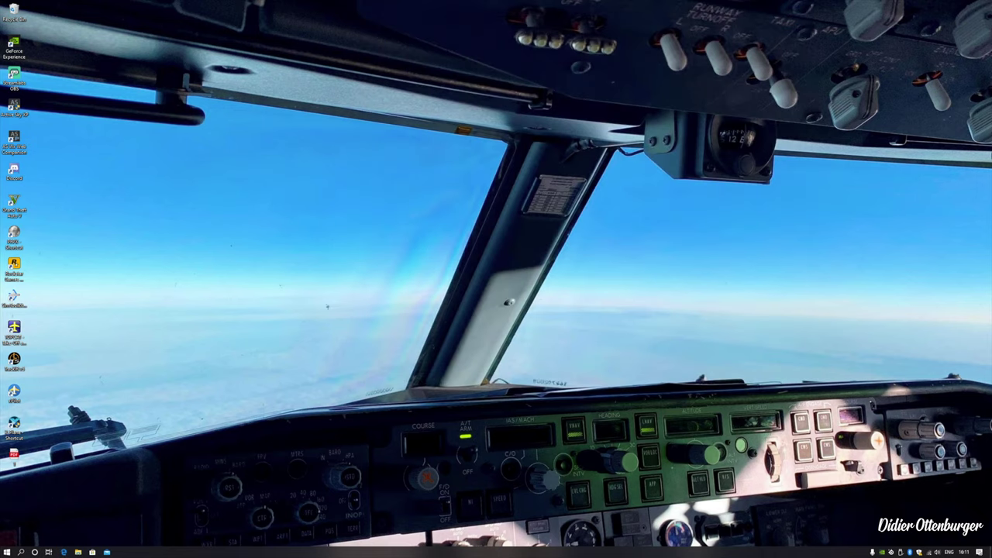